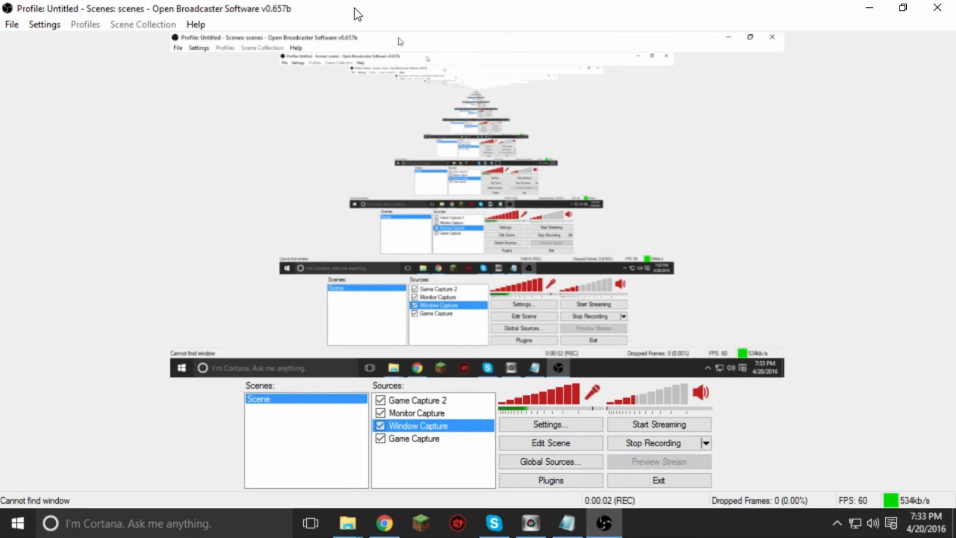
Step: Restore the maximized OBS window, shrink it to about half the screen's width and place it near the middle of the desktop
left_click_drag(354, 8, 230, 66)
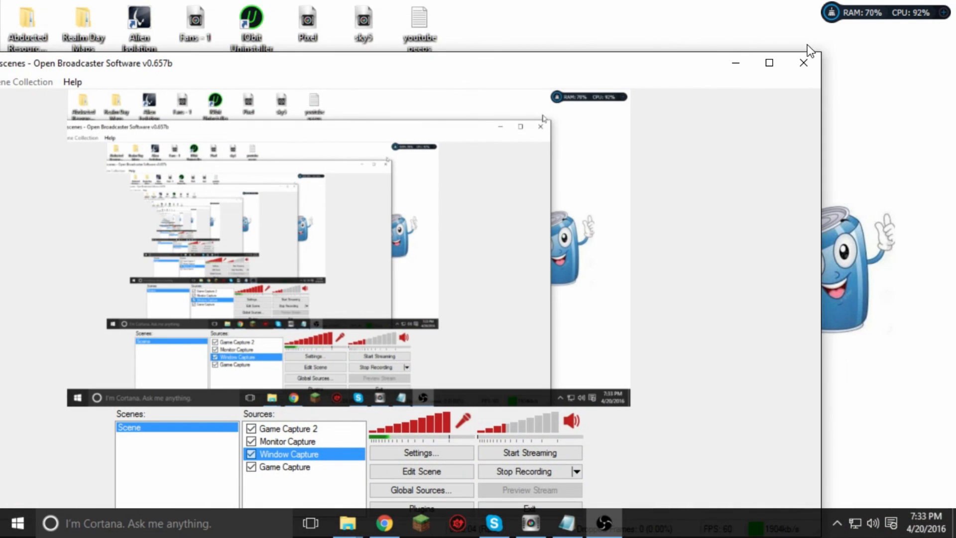
left_click_drag(821, 55, 320, 185)
left_click_drag(169, 194, 532, 53)
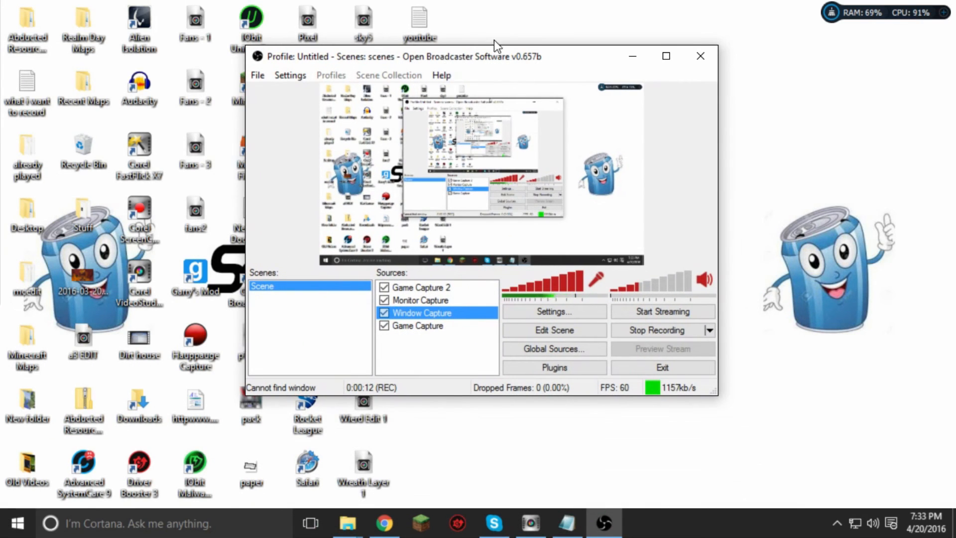
mouse_move(538, 63)
left_mouse_down()
mouse_move(511, 104)
mouse_move(536, 81)
left_mouse_up()
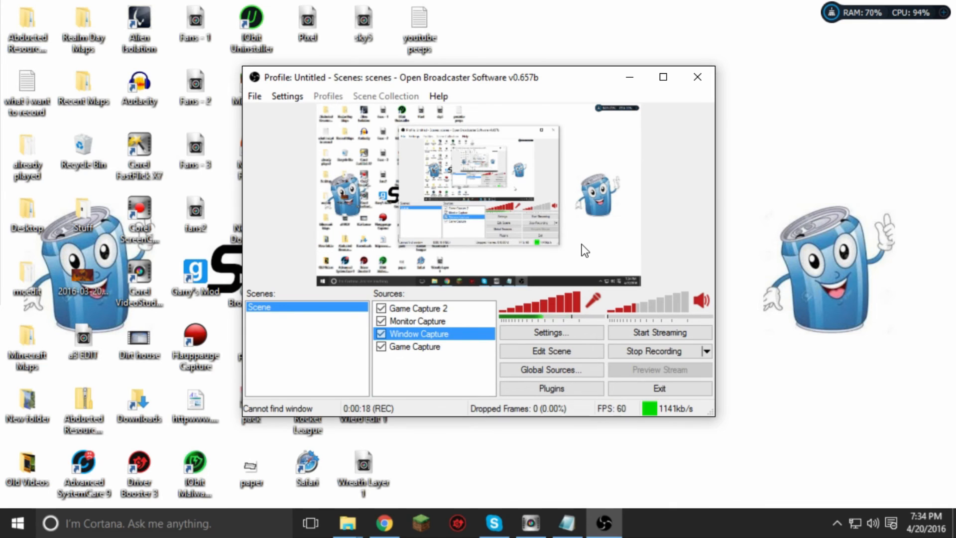
Step: Open the OBS settings window to view it and close it again
left_click(294, 101)
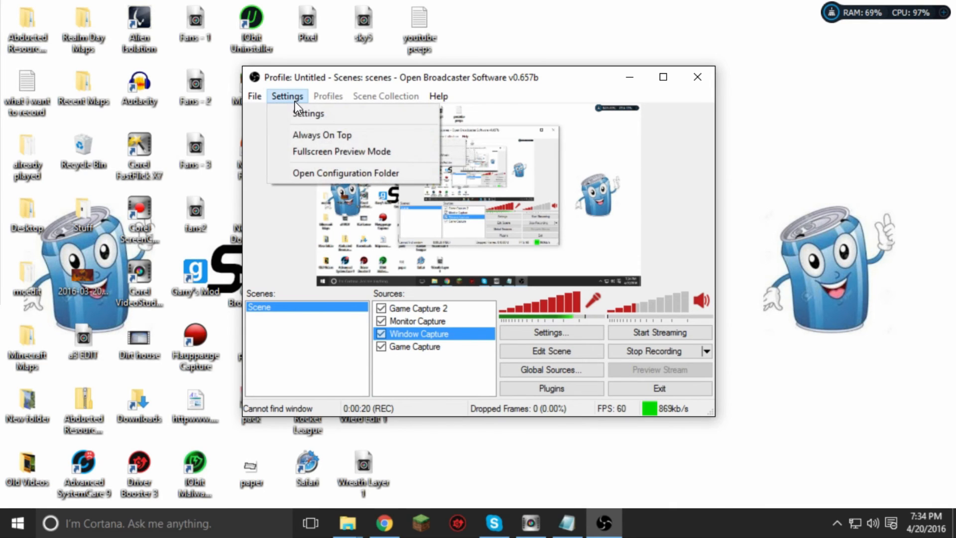
left_click(296, 113)
left_click(779, 12)
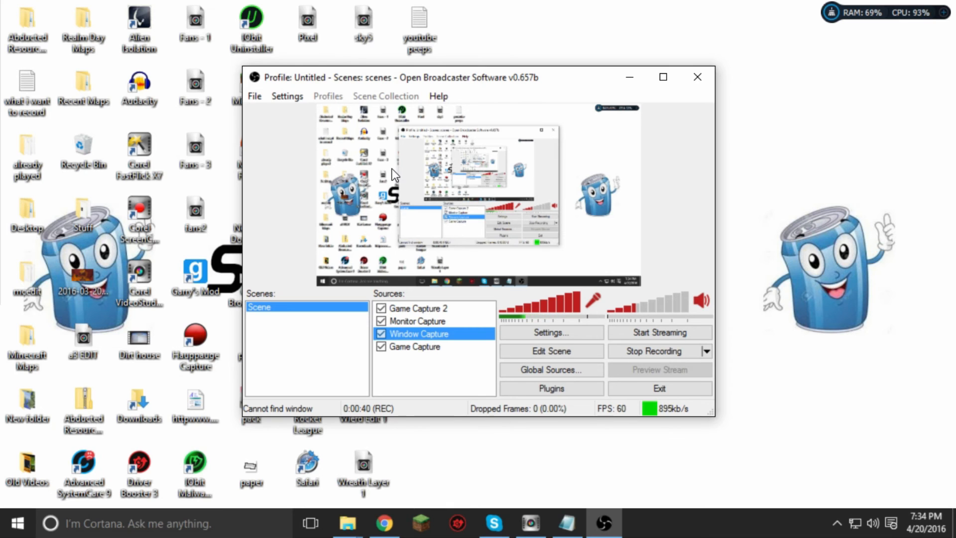
Step: Switch to Google Chrome and load google.com in a new tab
mouse_move(384, 523)
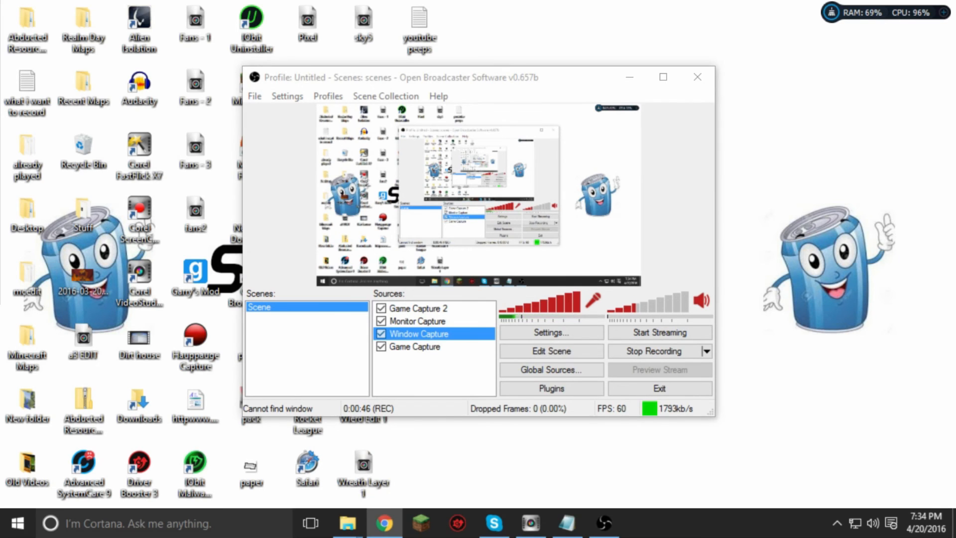
type("google.com")
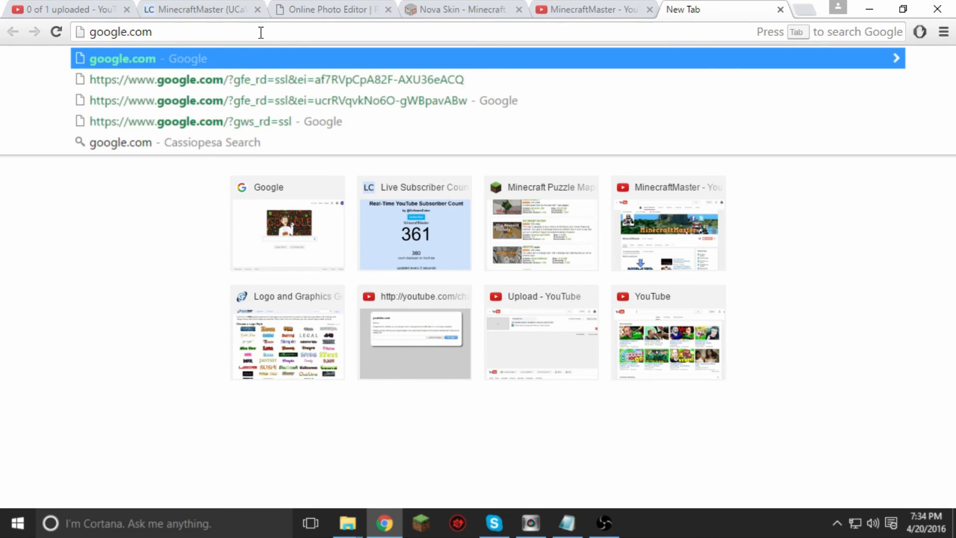
key("Return")
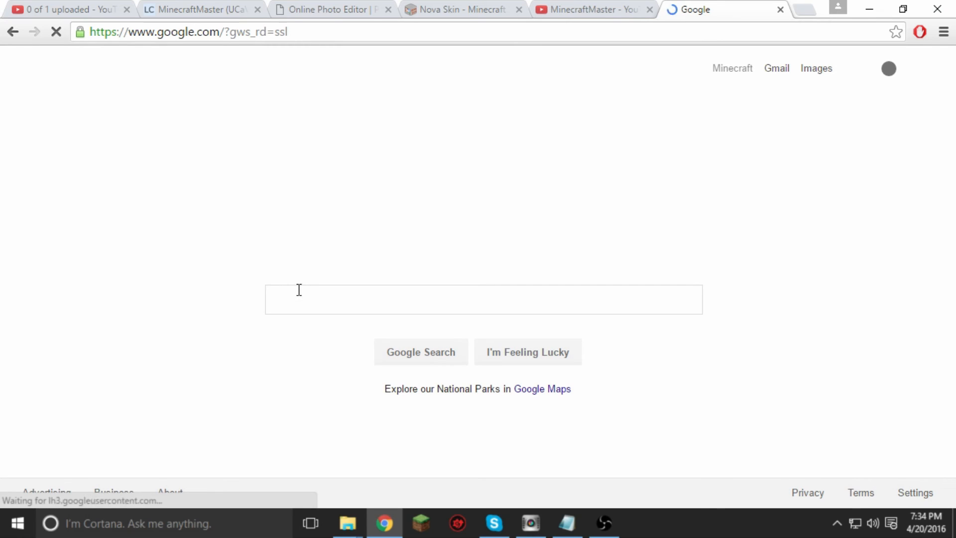
Step: Search Google for "Open Broadcaster Software"
type("oa")
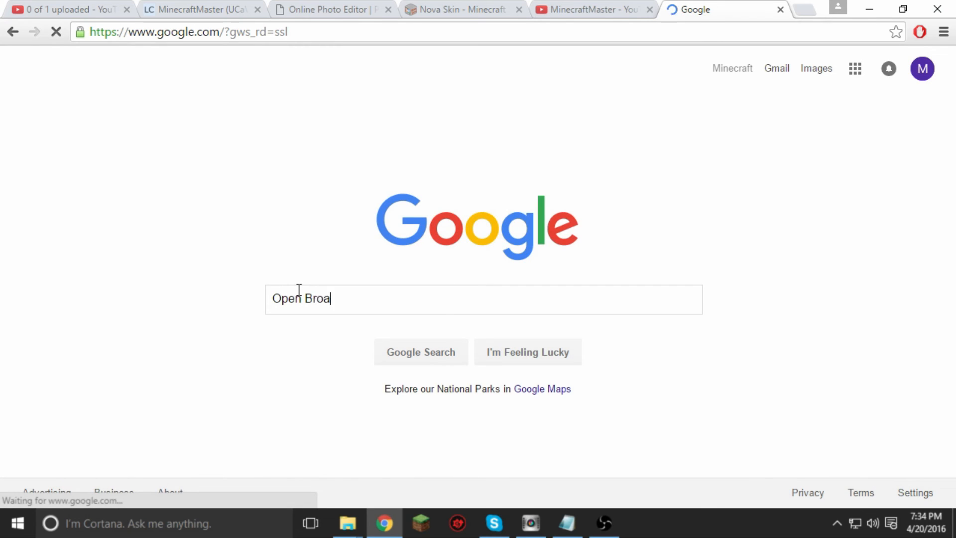
type("pen Broads")
key("BackSpace")
type("caste")
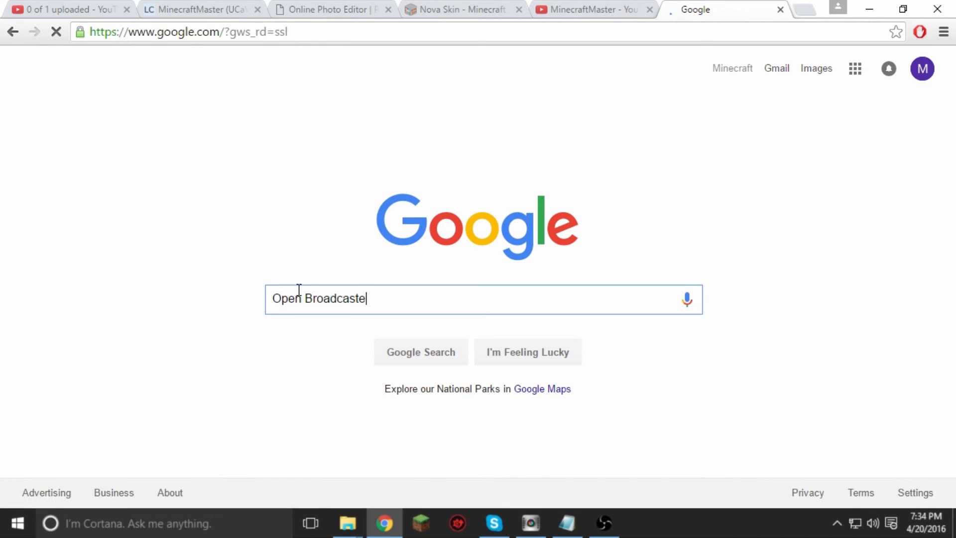
type("r Software")
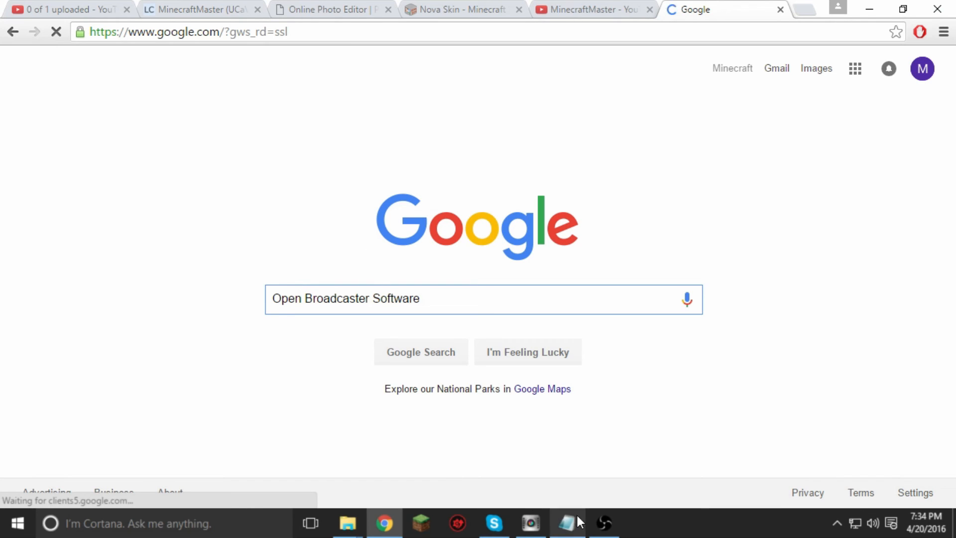
left_click(606, 521)
left_click(606, 521)
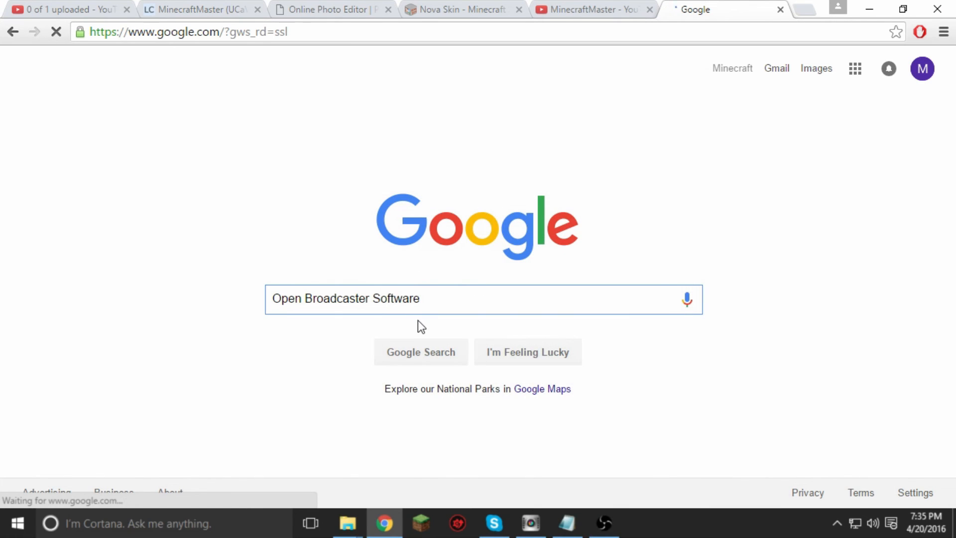
left_click(274, 427)
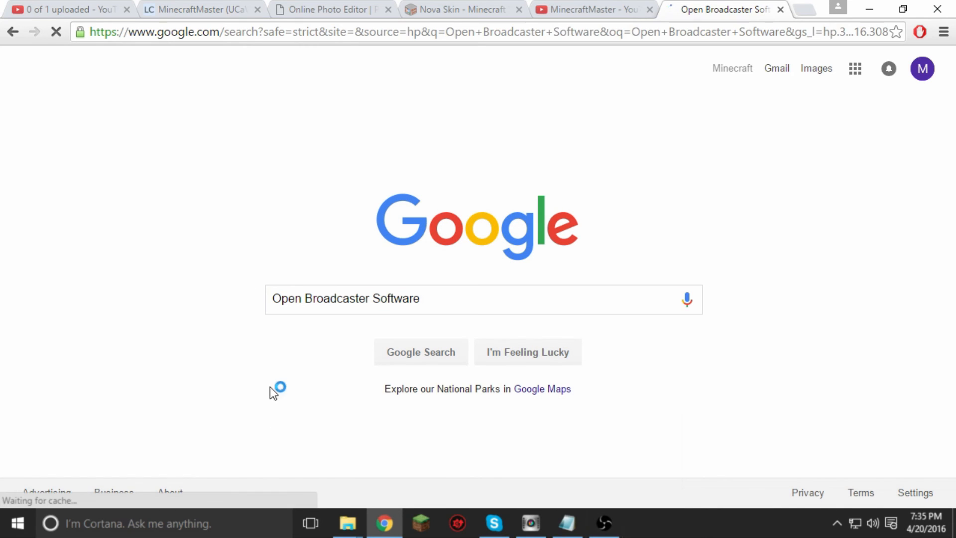
Step: Open the "Open Broadcaster Software - Index" result from obsproject.com in the search results
scroll(243, 214, "down", 5)
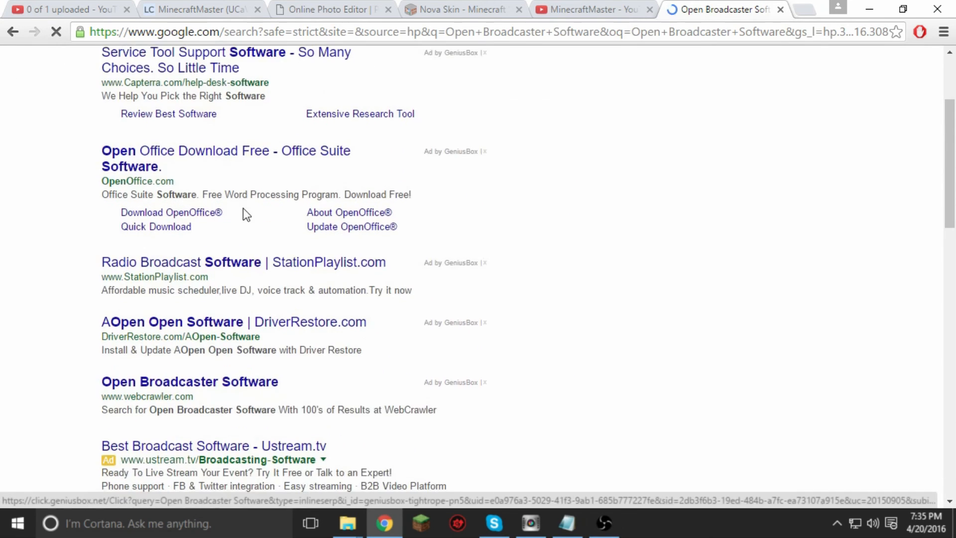
scroll(243, 224, "down", 2)
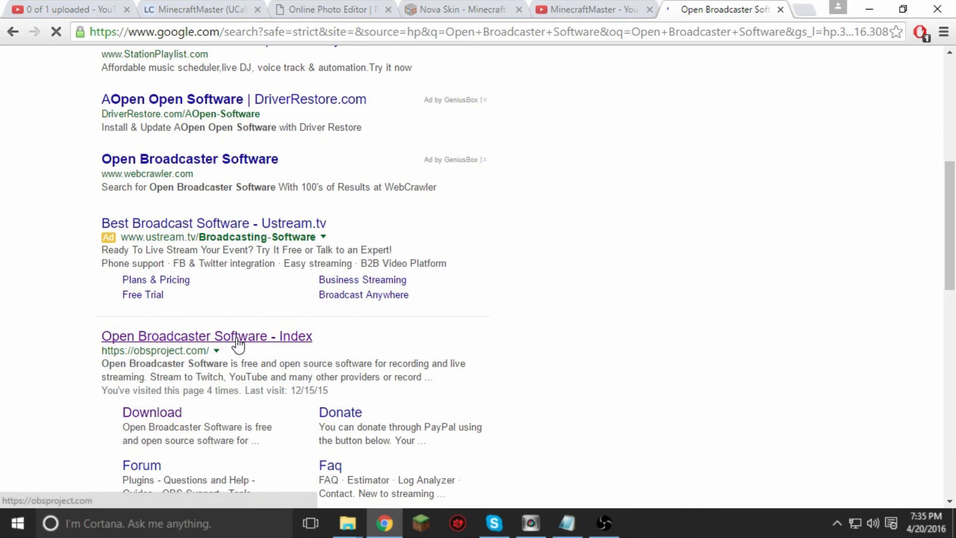
left_click(238, 342)
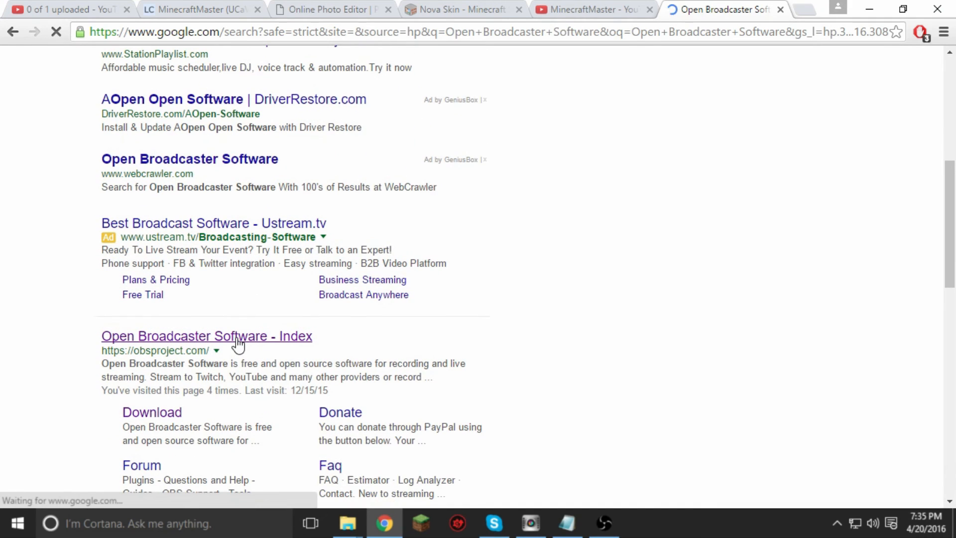
scroll(258, 316, "up", 8)
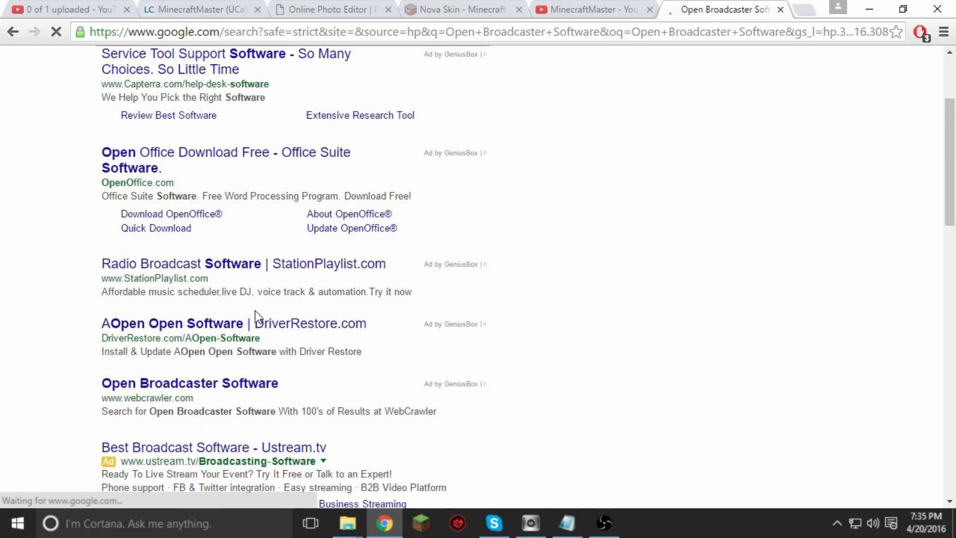
scroll(258, 316, "down", 6)
scroll(258, 316, "down", 5)
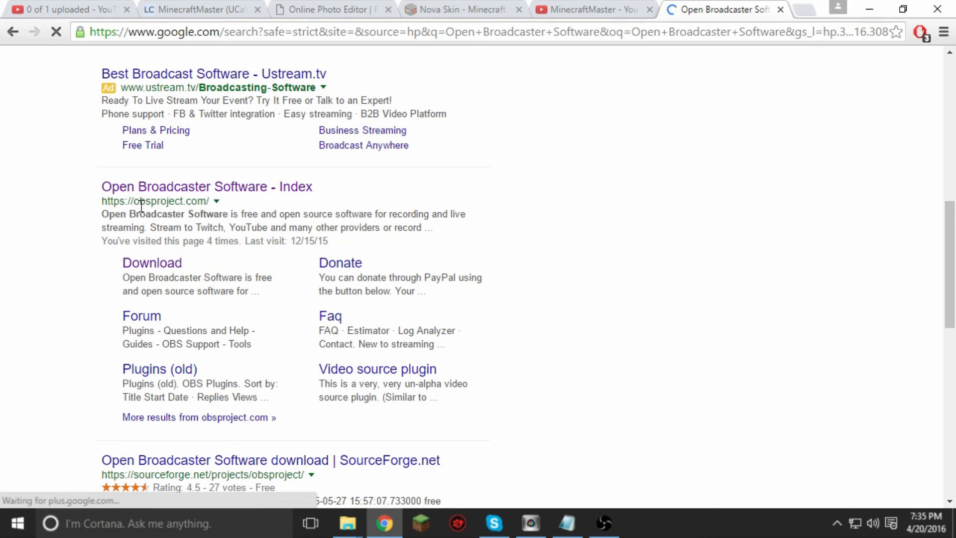
left_click(205, 191)
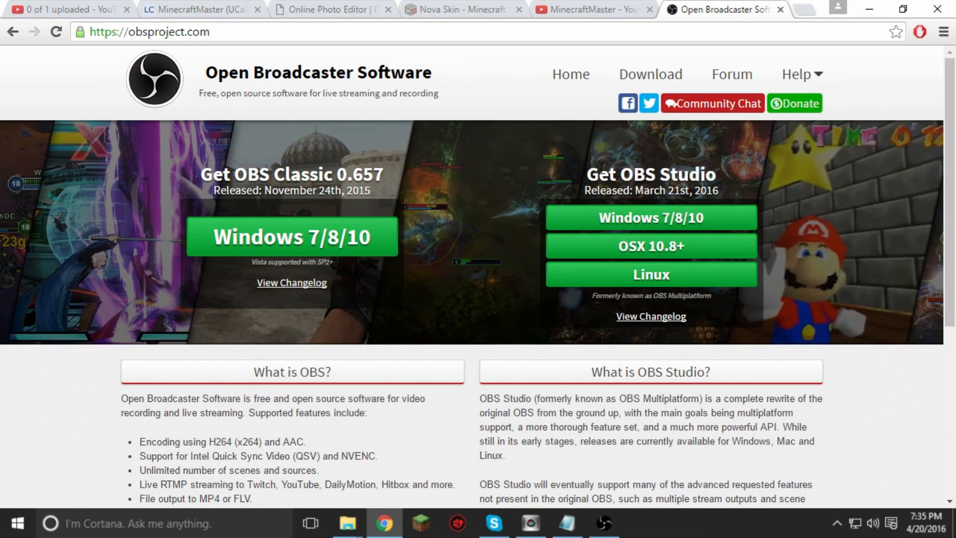
Step: Look over the OBS home page's feature descriptions and its OBS Classic 0.657 download for Windows
scroll(273, 216, "down", 5)
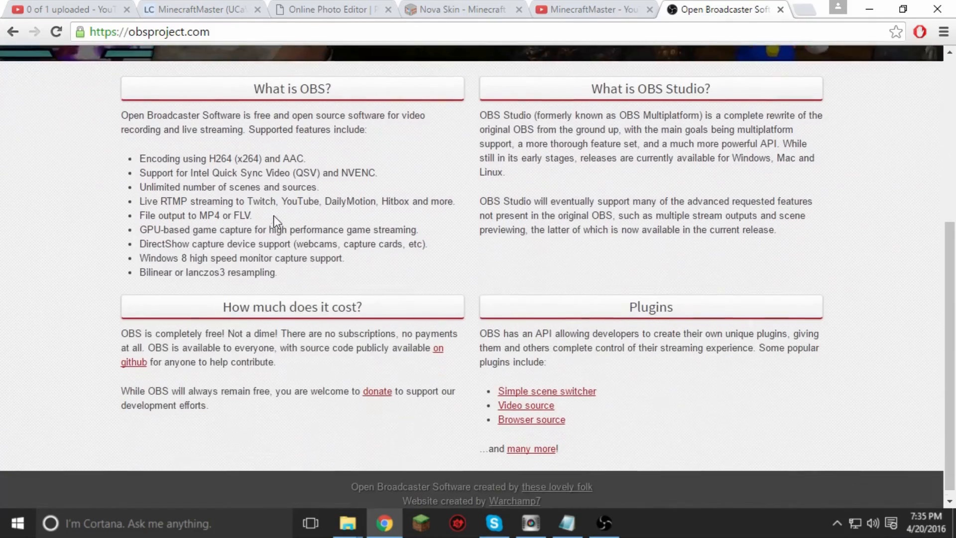
scroll(277, 220, "up", 5)
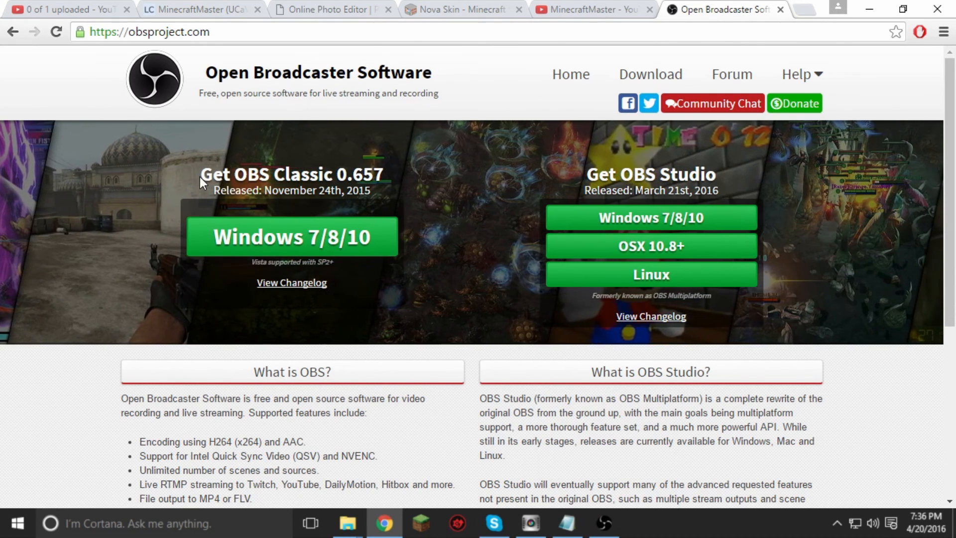
left_click_drag(201, 175, 407, 173)
left_click(407, 174)
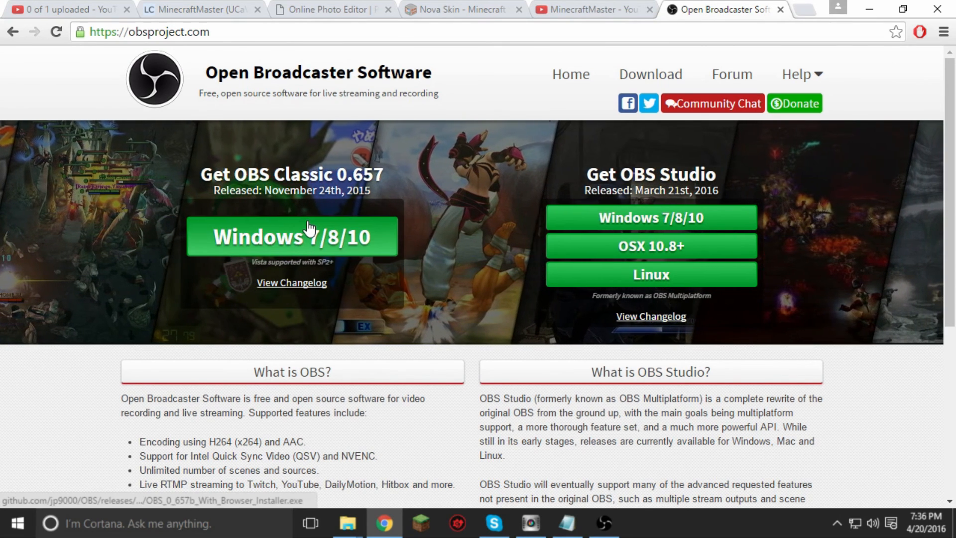
Step: Switch back to the OBS window, minimize the browser behind it and shift the OBS window slightly upward
left_click(616, 526)
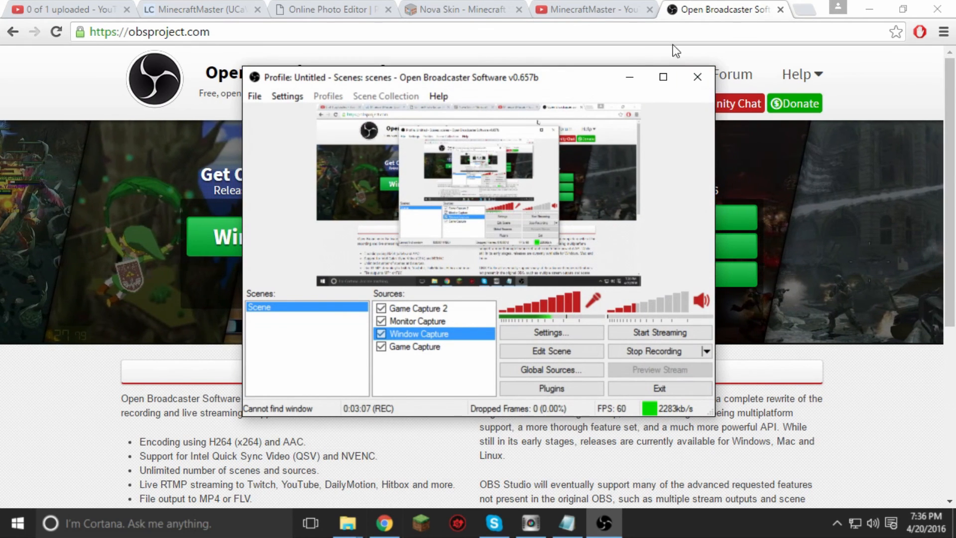
left_click(864, 6)
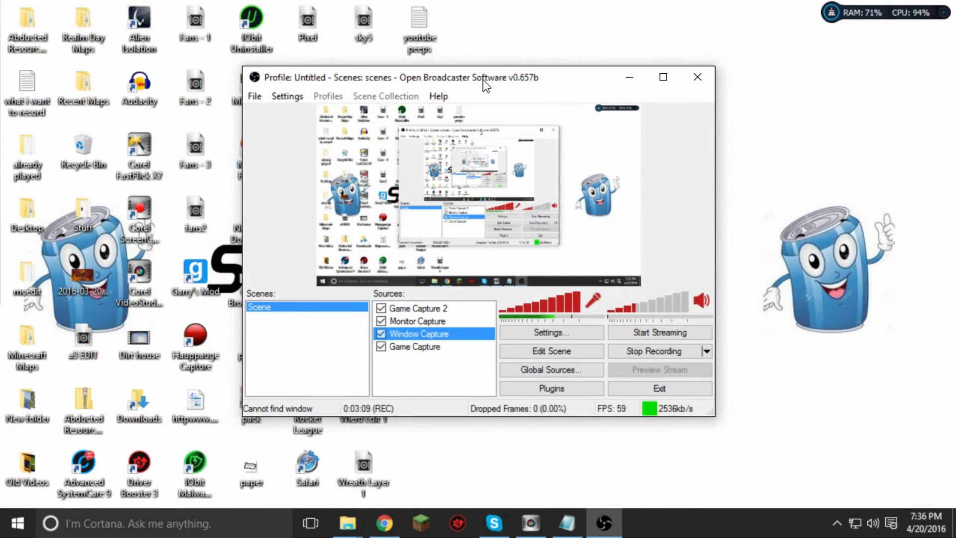
left_click_drag(483, 81, 485, 73)
Step: Review the source types that can be added to the scene and dismiss the list without adding one
left_click(417, 372)
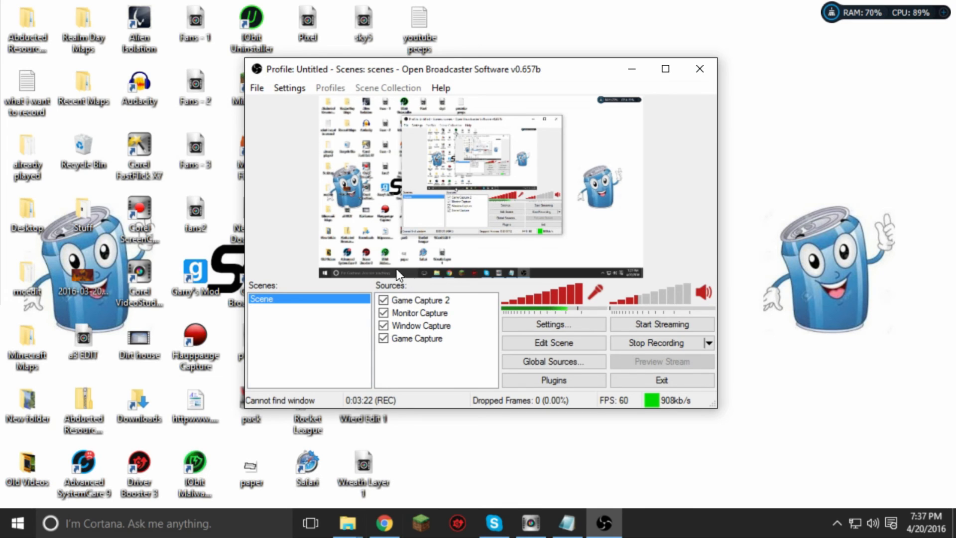
right_click(412, 366)
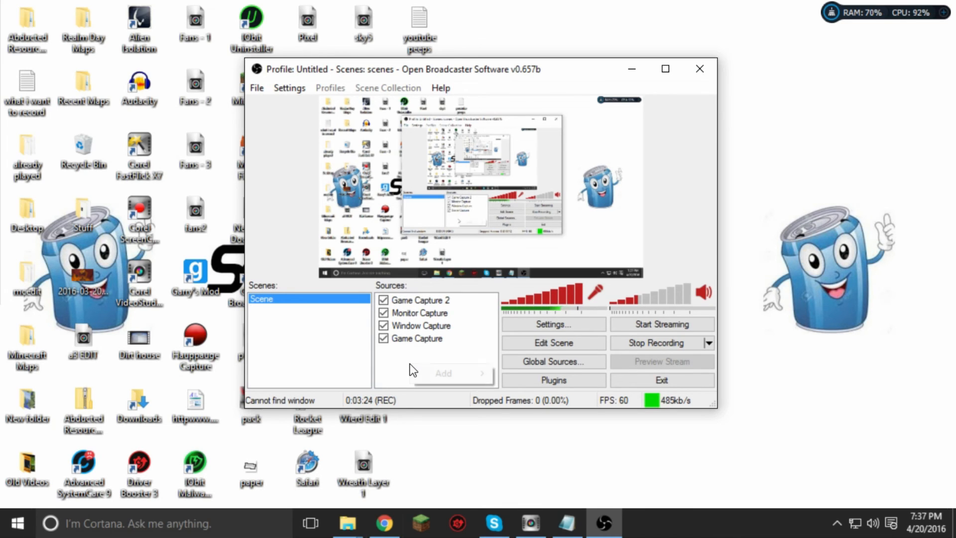
mouse_move(431, 371)
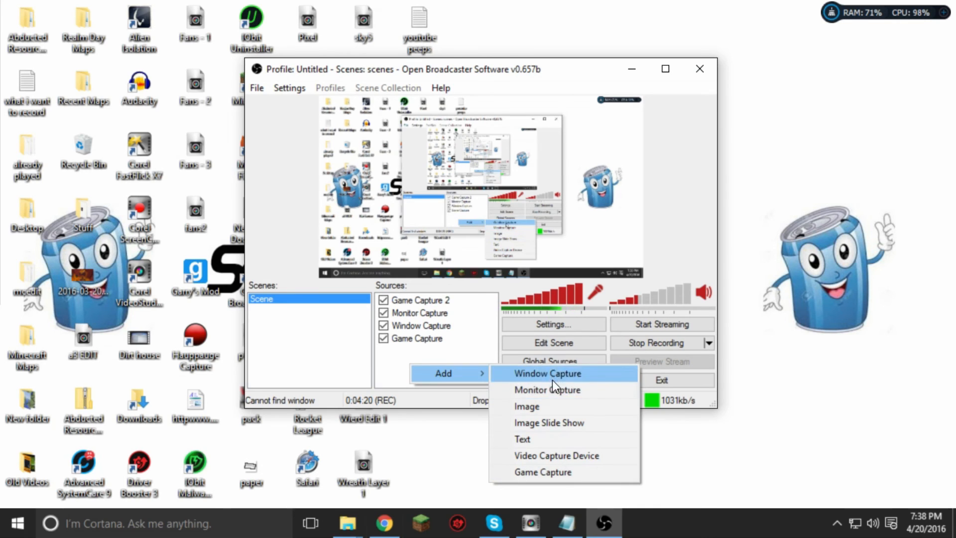
left_click(391, 373)
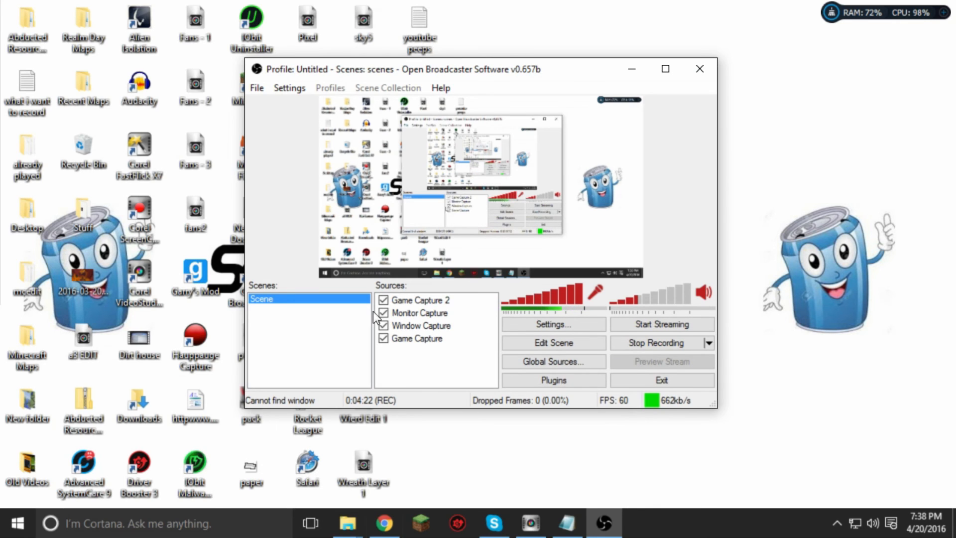
Step: Inspect the existing Monitor Capture source's settings and close them unchanged
double_click(414, 314)
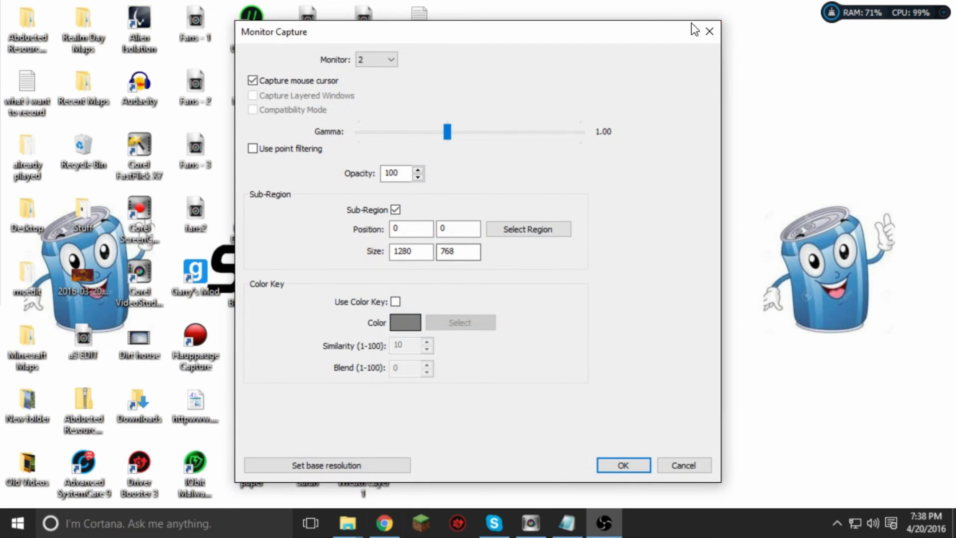
left_click(709, 32)
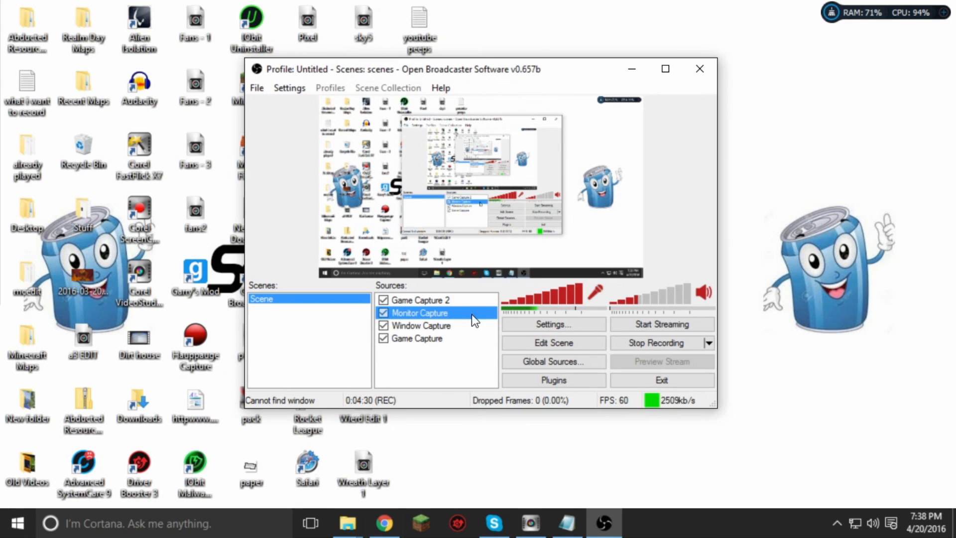
Step: Open the last Game Capture source's settings and review the applications that can be selected for capture
double_click(423, 338)
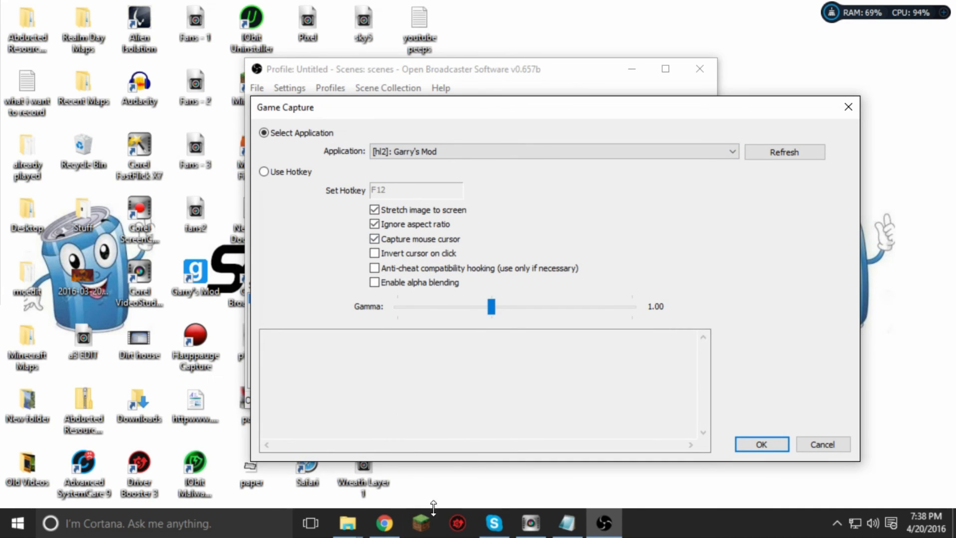
left_click(403, 152)
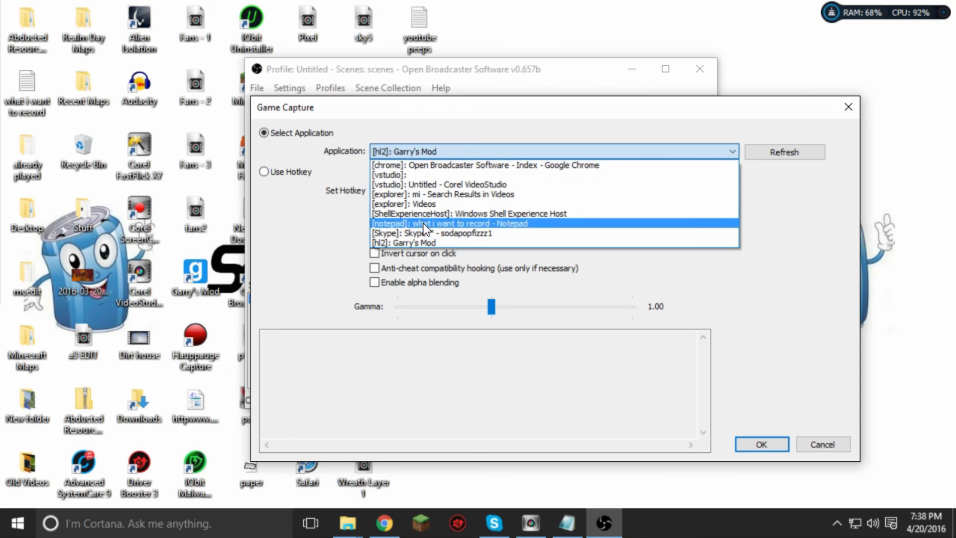
left_click(748, 282)
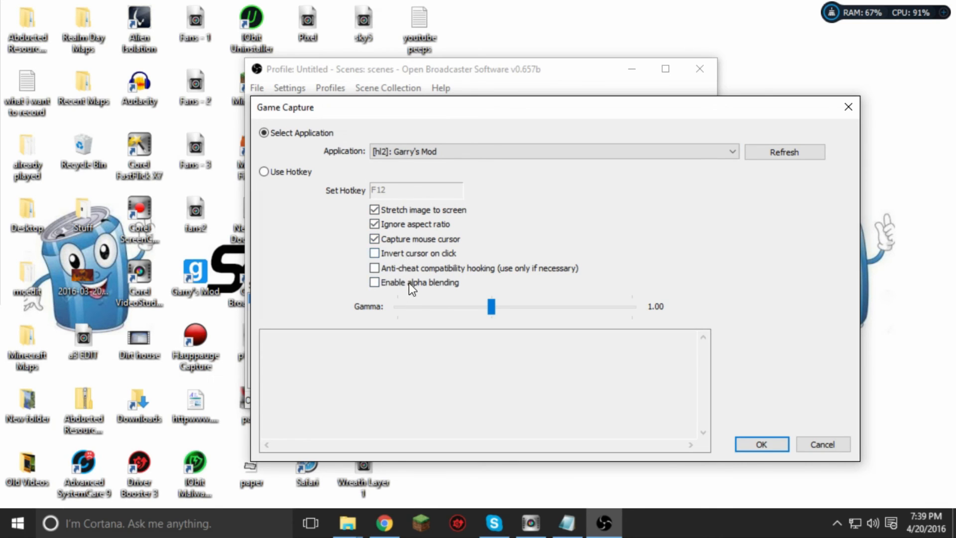
left_click(440, 149)
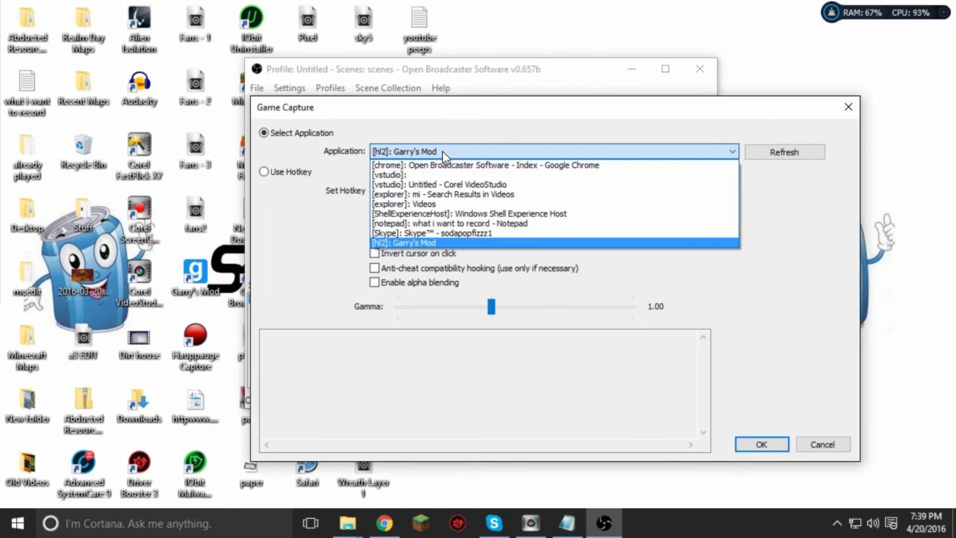
left_click(443, 151)
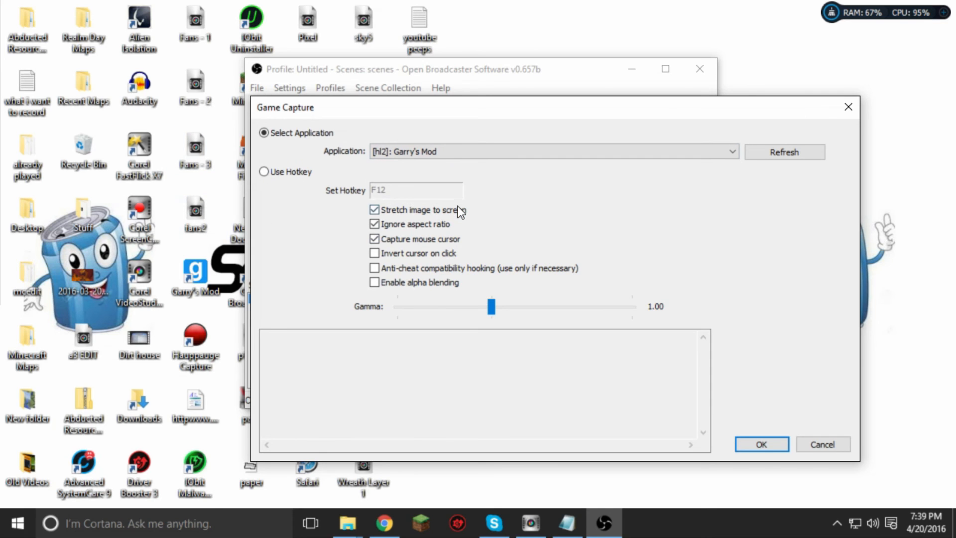
Step: Close the Game Capture settings, review which windows the Window Capture source can record and close its settings unchanged
left_click(782, 441)
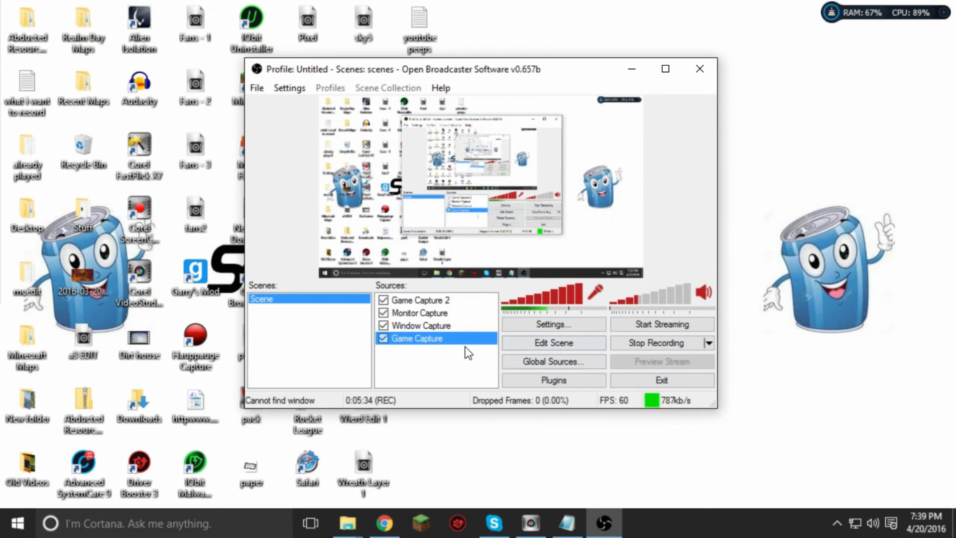
double_click(420, 324)
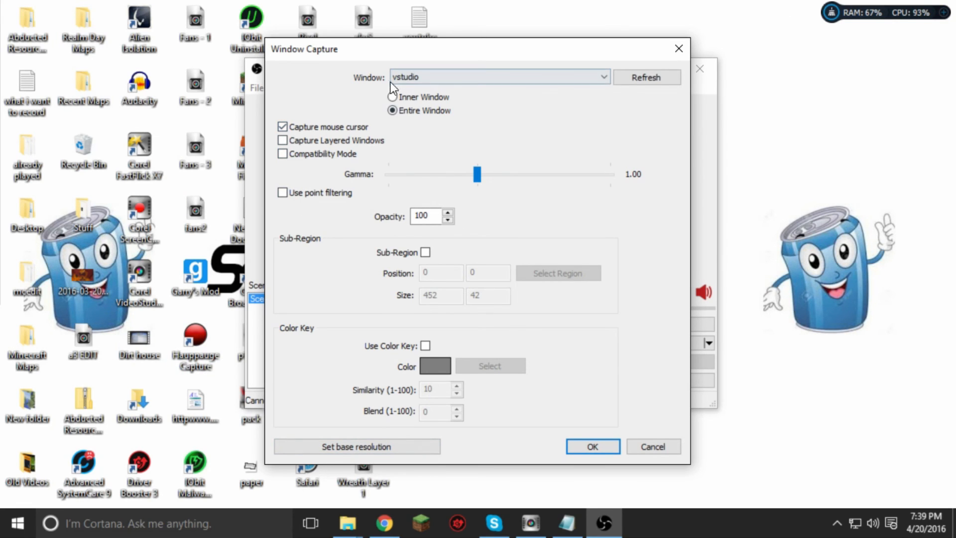
left_click(448, 77)
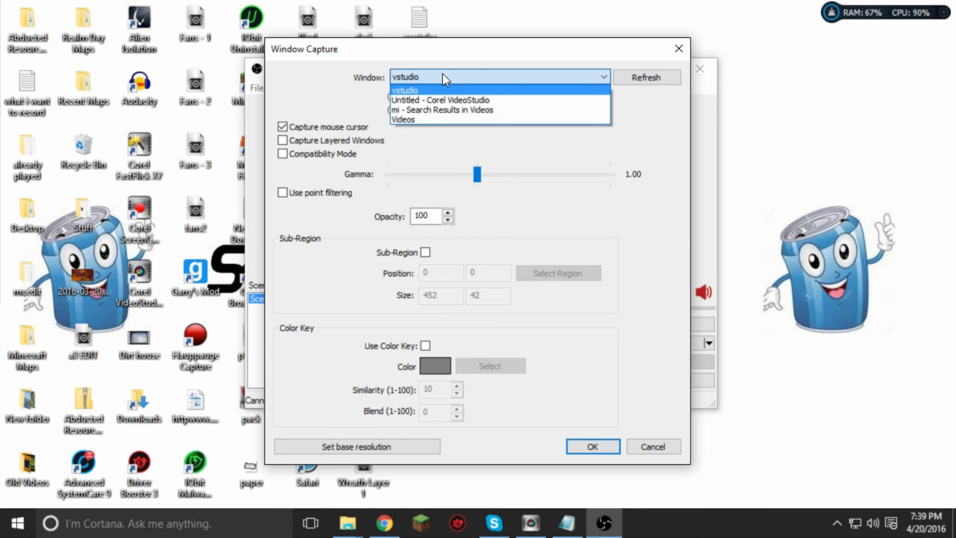
left_click(440, 75)
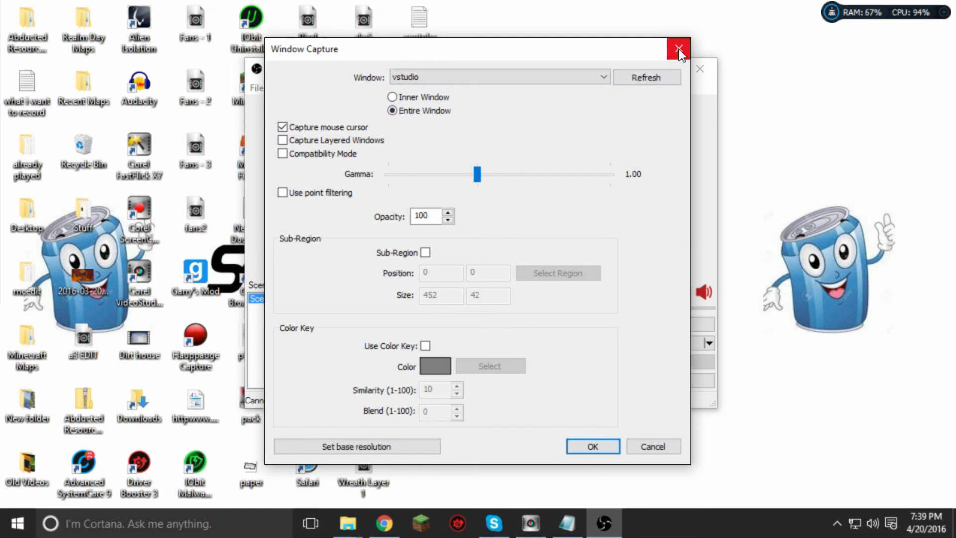
left_click(679, 49)
Step: Inspect the Monitor Capture source's settings and review the source types that can be added, without changing or adding anything
double_click(416, 313)
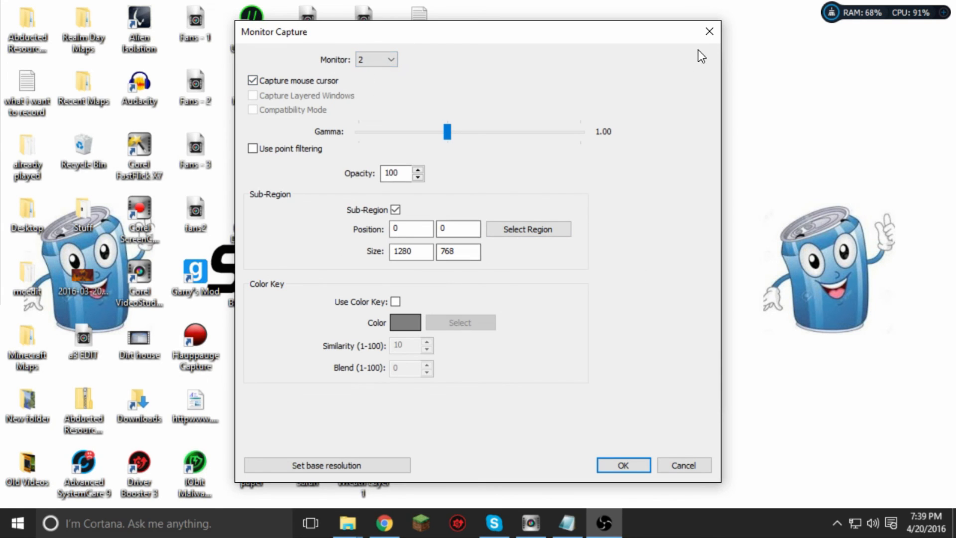
left_click(707, 36)
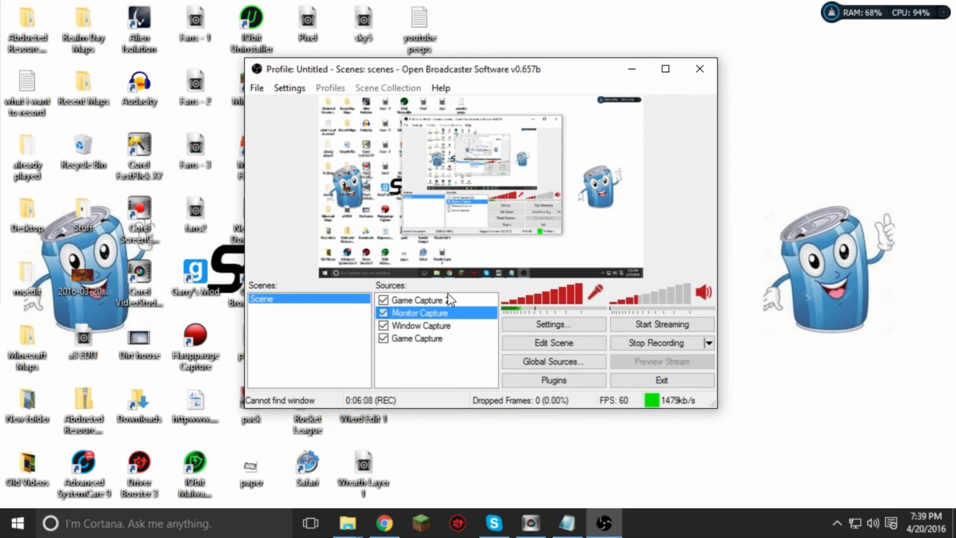
right_click(411, 378)
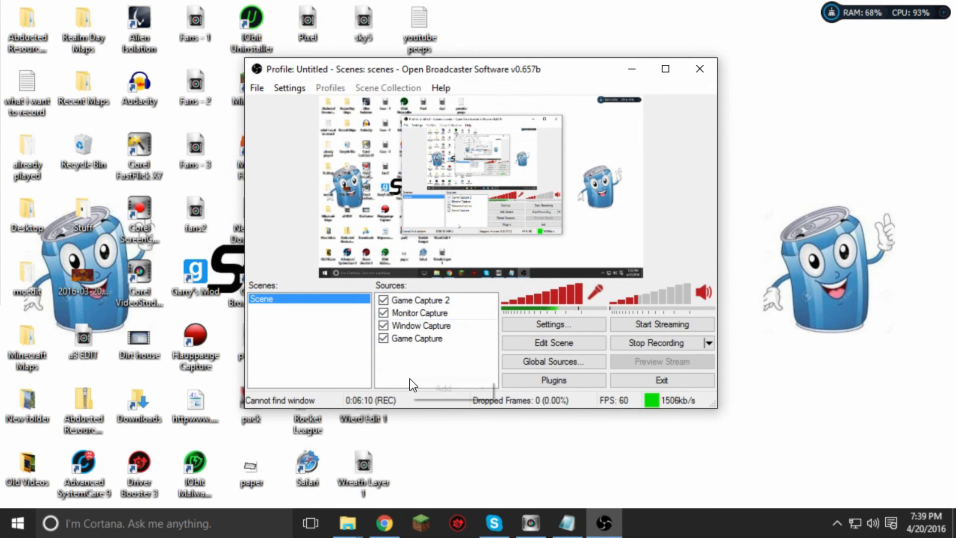
mouse_move(425, 389)
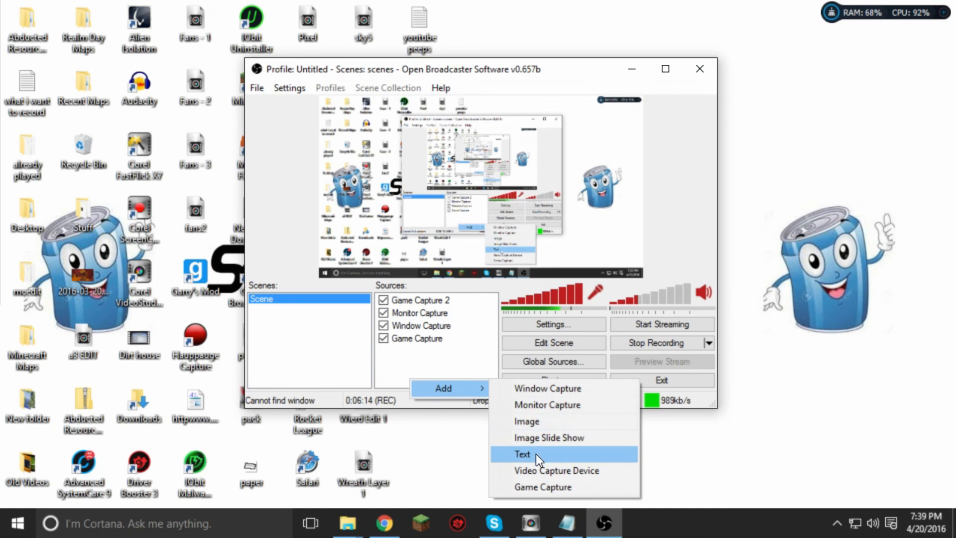
left_click(447, 459)
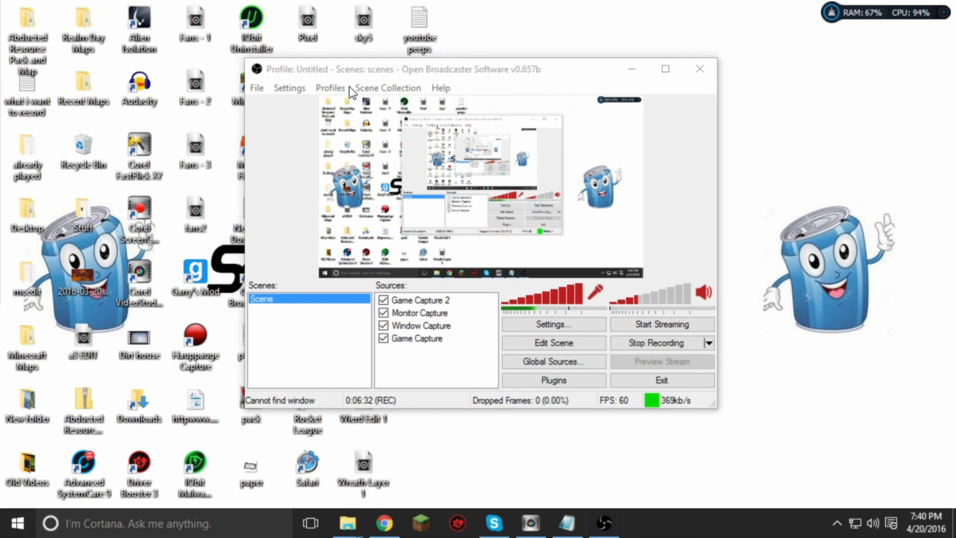
Step: Open the program's settings dialog and reposition it on the desktop with its title bar near the screen's upper edge
left_click(293, 89)
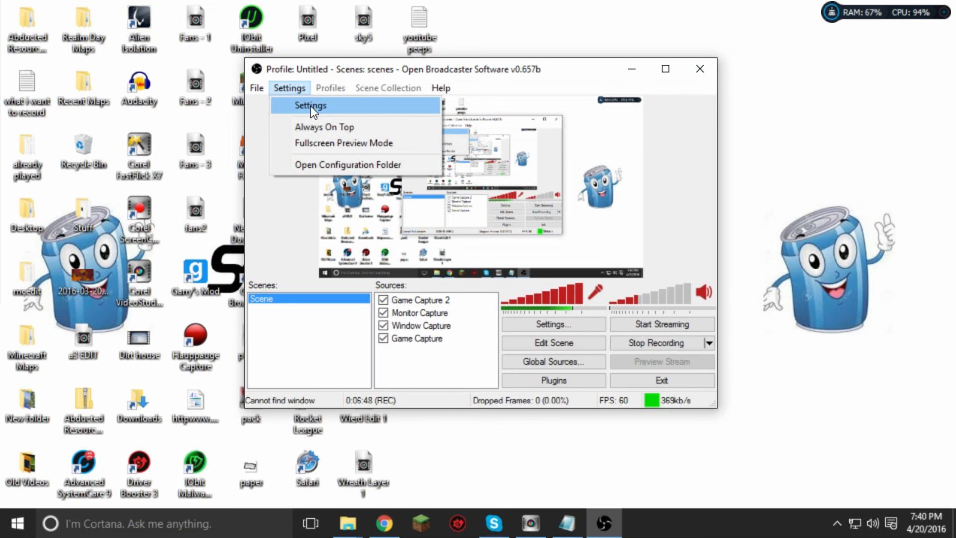
left_click(310, 105)
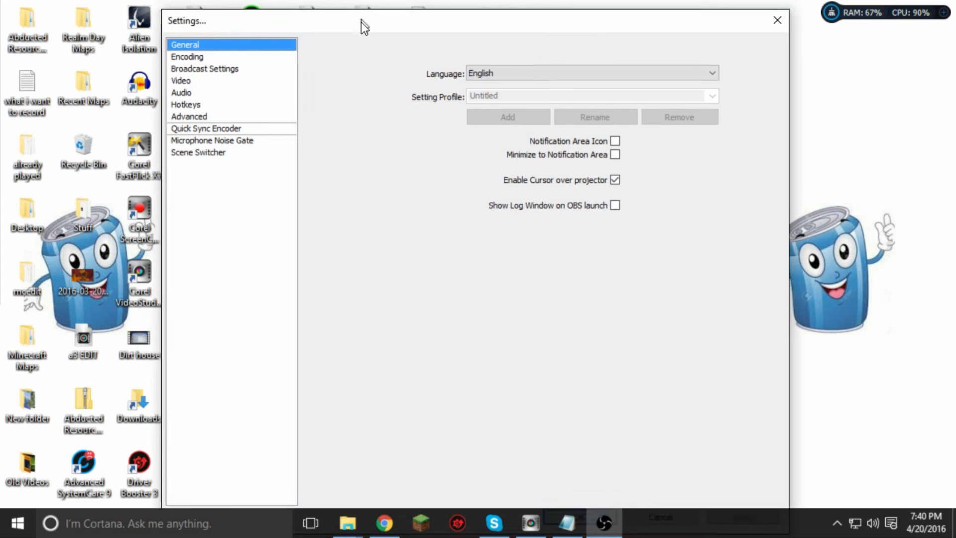
left_click_drag(361, 24, 375, 65)
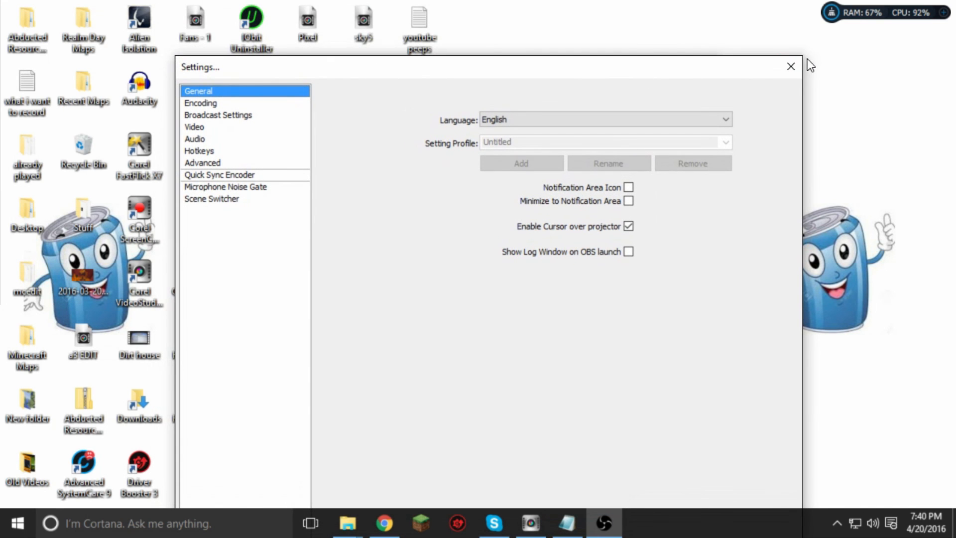
left_click_drag(624, 73, 633, 22)
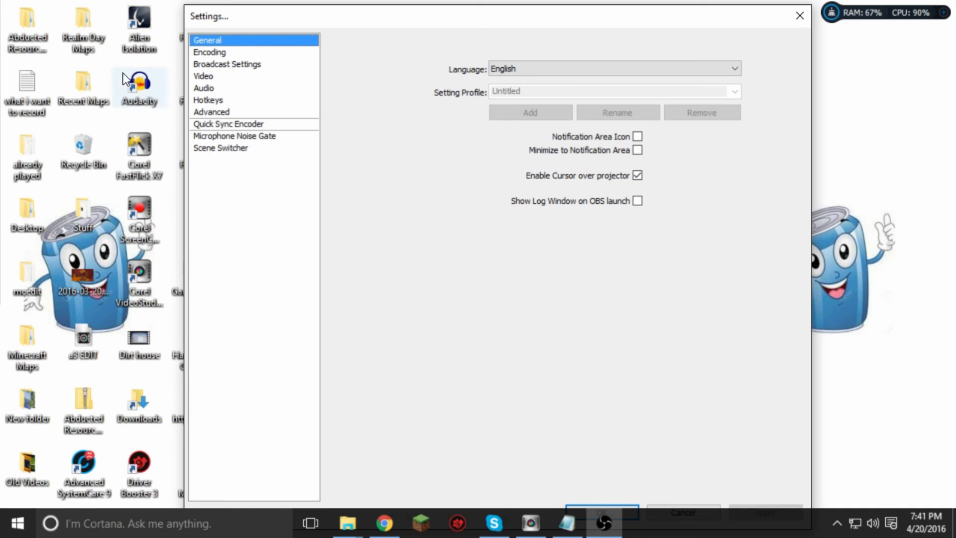
Step: Review the encoding settings, including the maximum bitrate and the choices for audio codec, format, bitrate and channel, without changing them
left_click(204, 49)
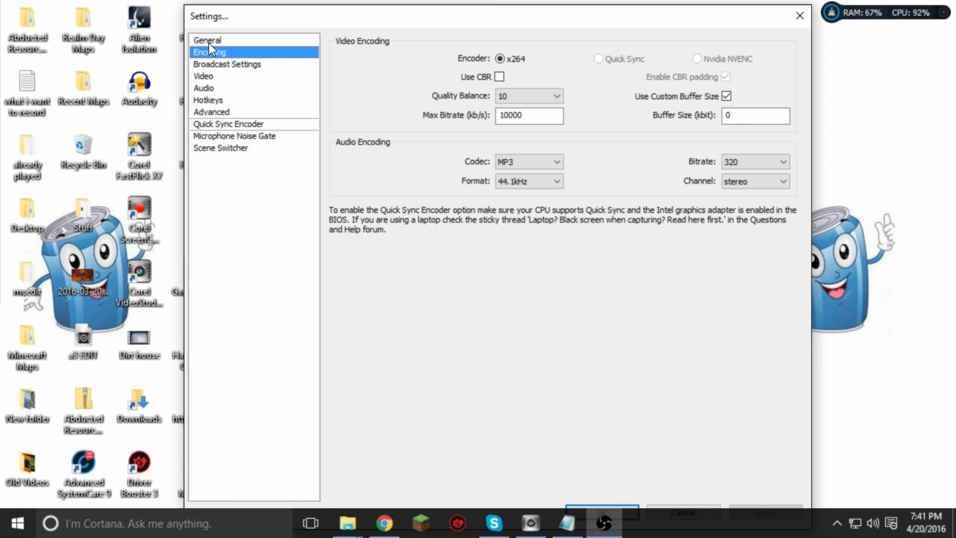
left_click(212, 39)
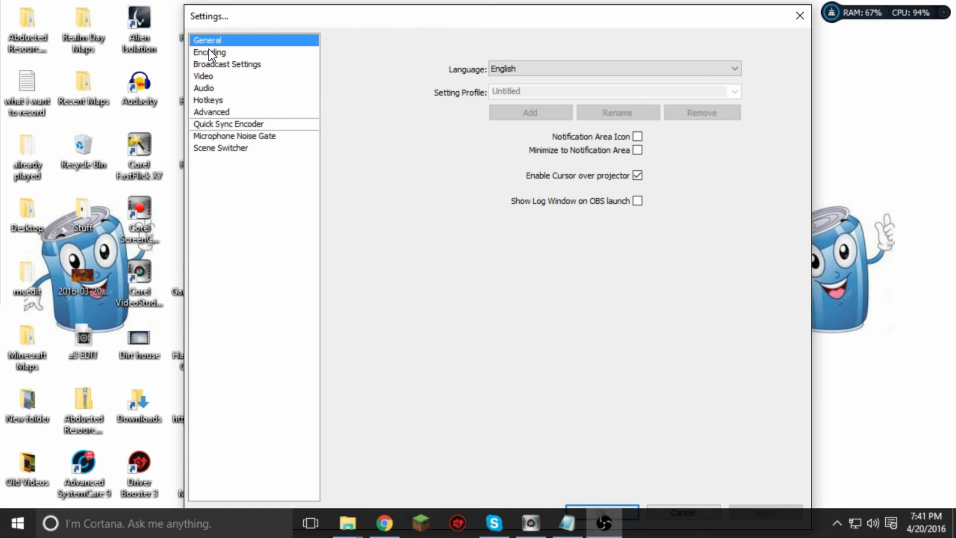
left_click(208, 51)
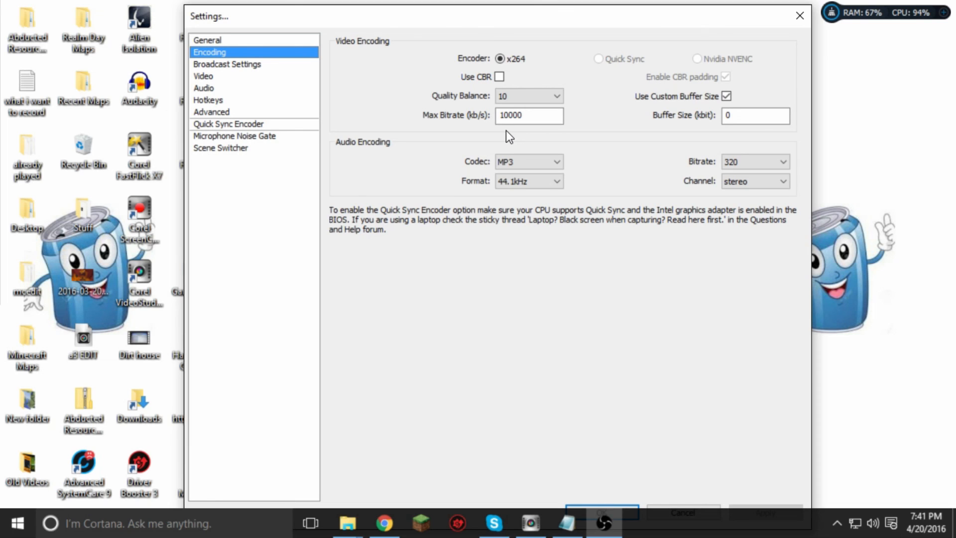
mouse_move(510, 119)
left_click(760, 162)
left_click(758, 161)
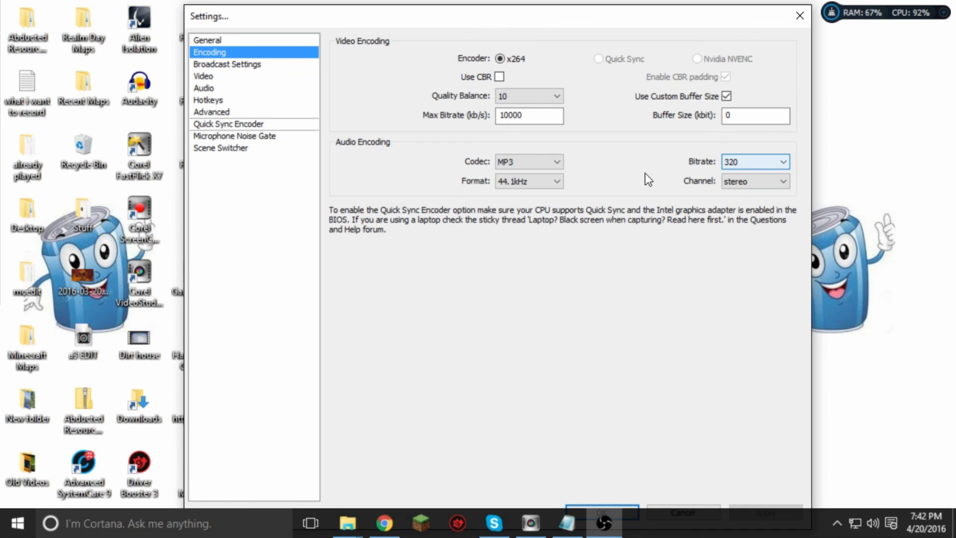
left_click(547, 181)
left_click(544, 182)
left_click(541, 163)
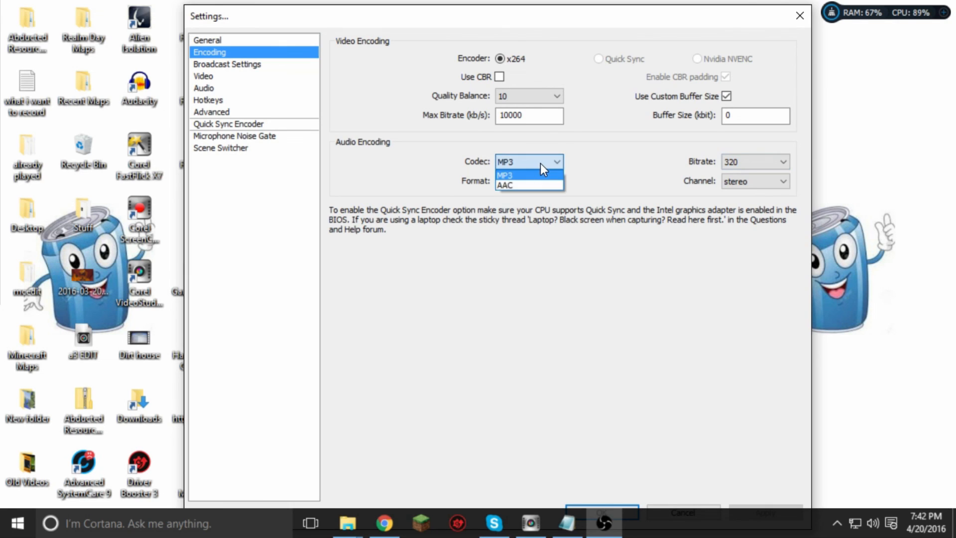
left_click(540, 164)
left_click(733, 181)
left_click(733, 181)
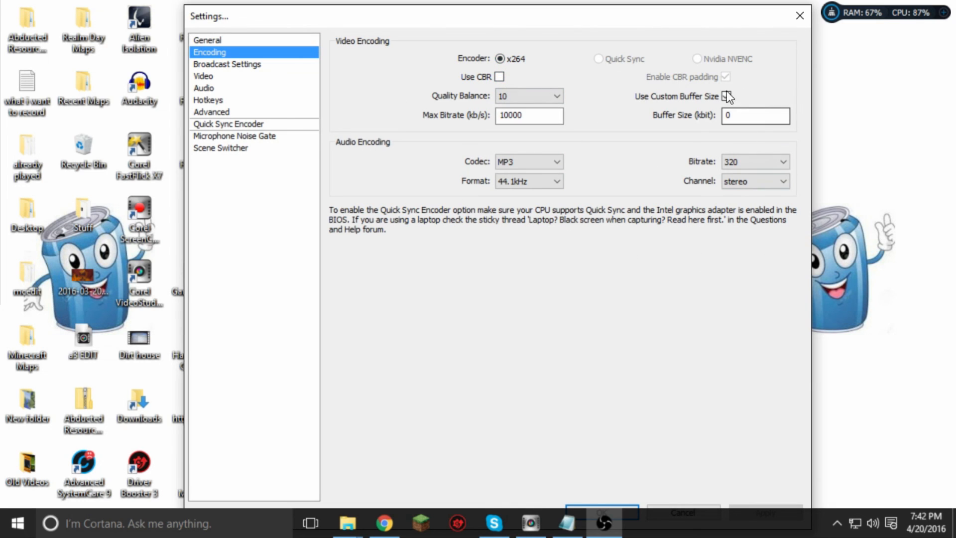
Step: Set the mode in the broadcast settings to File Output Only
left_click(246, 63)
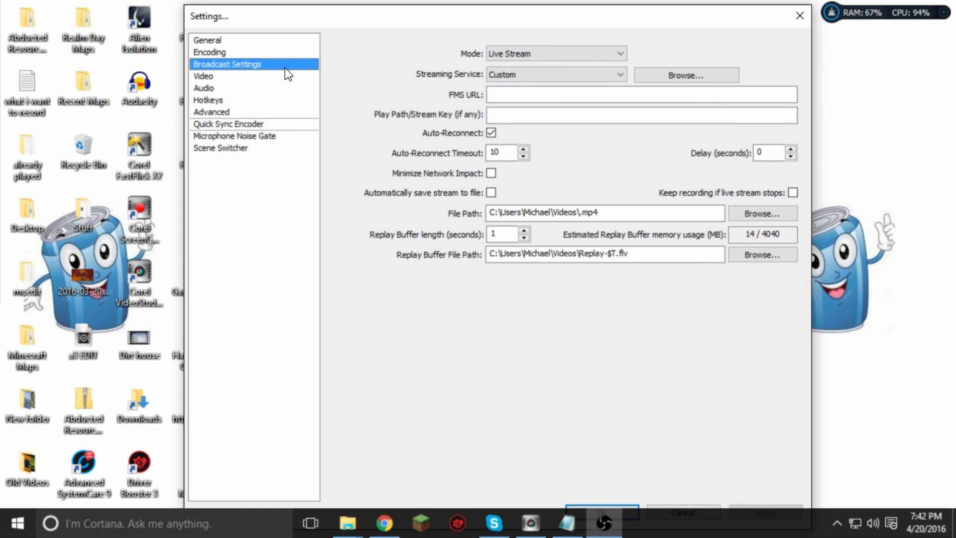
left_click(501, 50)
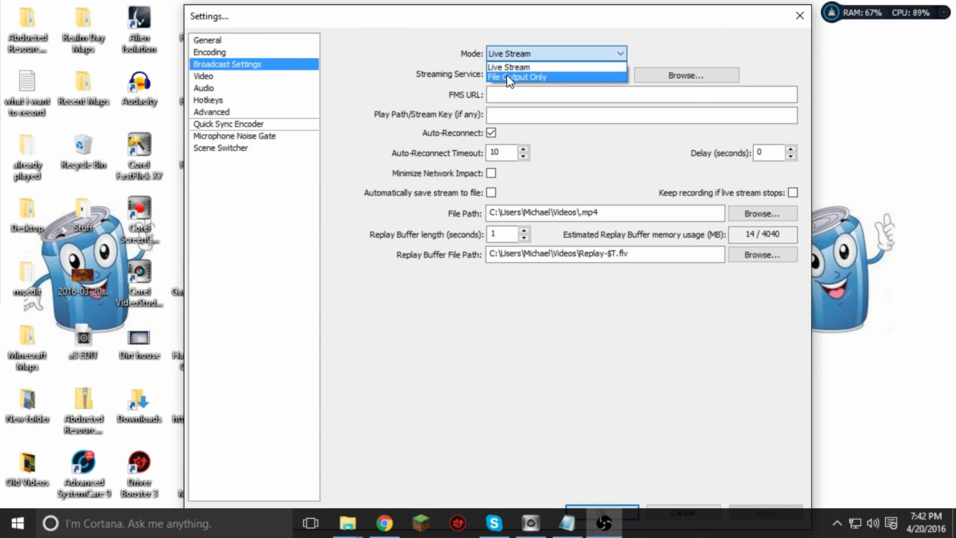
left_click(560, 78)
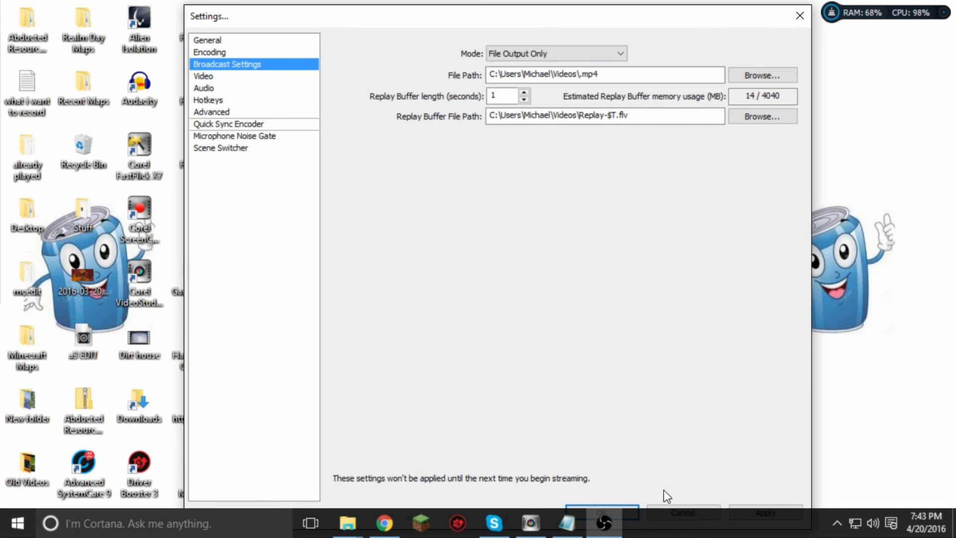
left_click(604, 522)
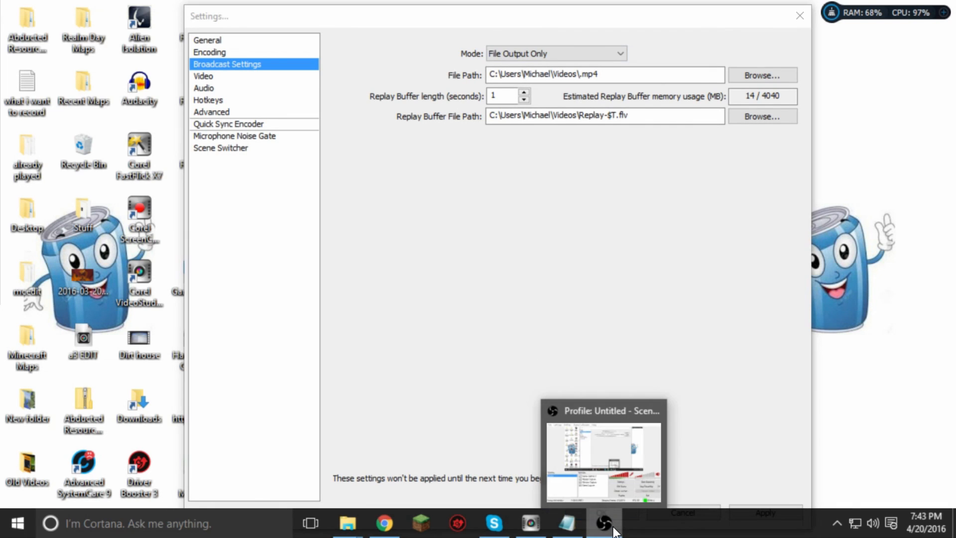
left_click(427, 369)
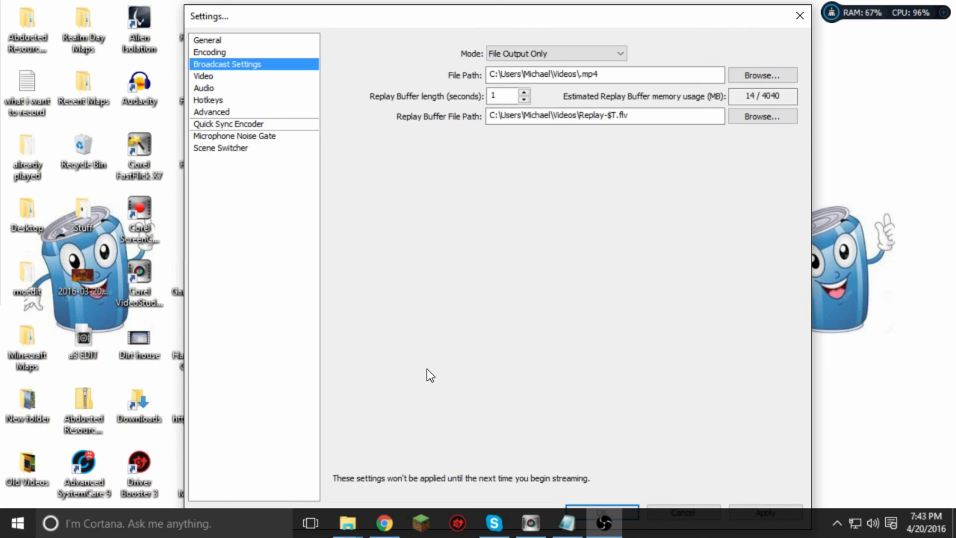
Step: Change the recording file path's extension to flv and restore it to mp4
mouse_move(575, 109)
left_click_drag(584, 74, 603, 75)
left_click(604, 77)
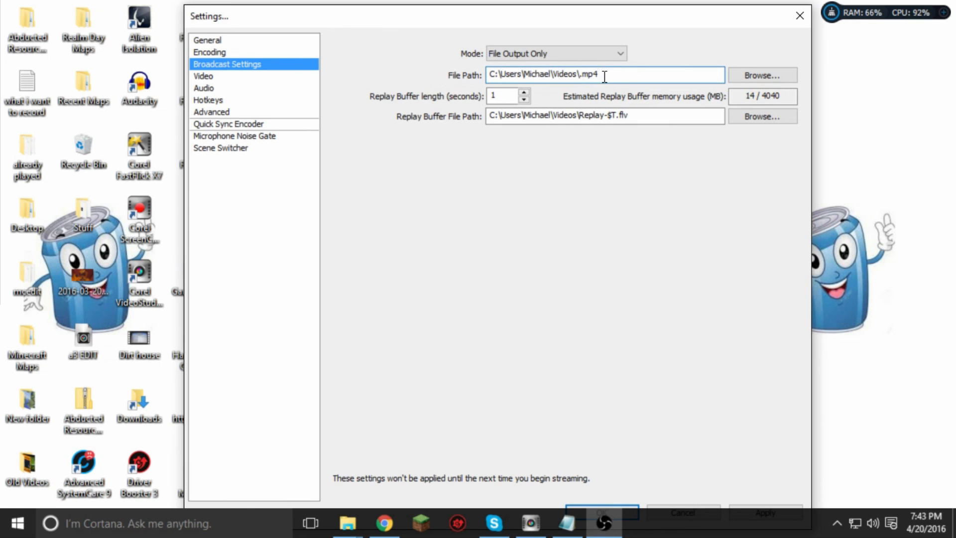
key("BackSpace")
key("BackSpace")
key("BackSpace")
type("flv")
key("BackSpace")
key("BackSpace")
key("BackSpace")
type("mp4")
Step: Check the replay buffer length field, save the changed broadcast settings and go to the video settings
mouse_move(630, 119)
mouse_move(505, 99)
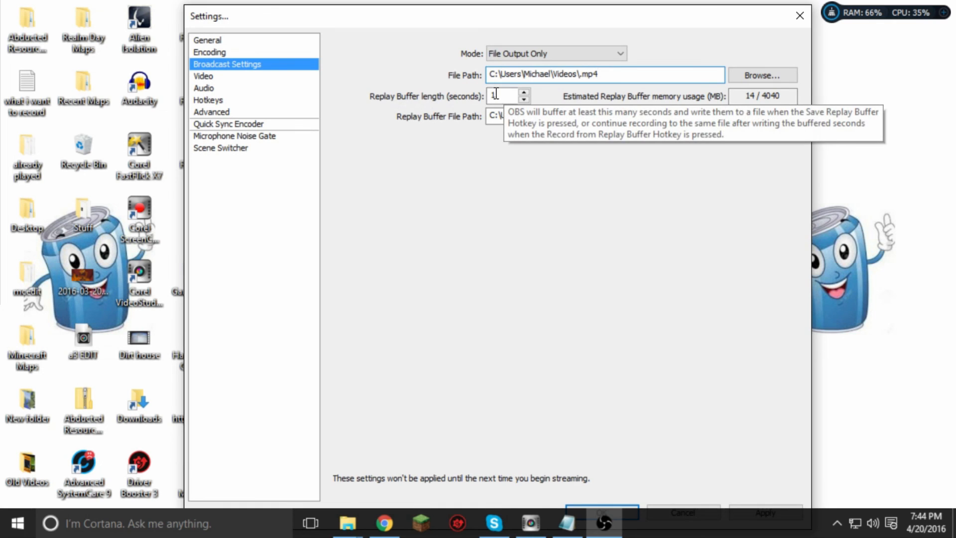
left_click(205, 76)
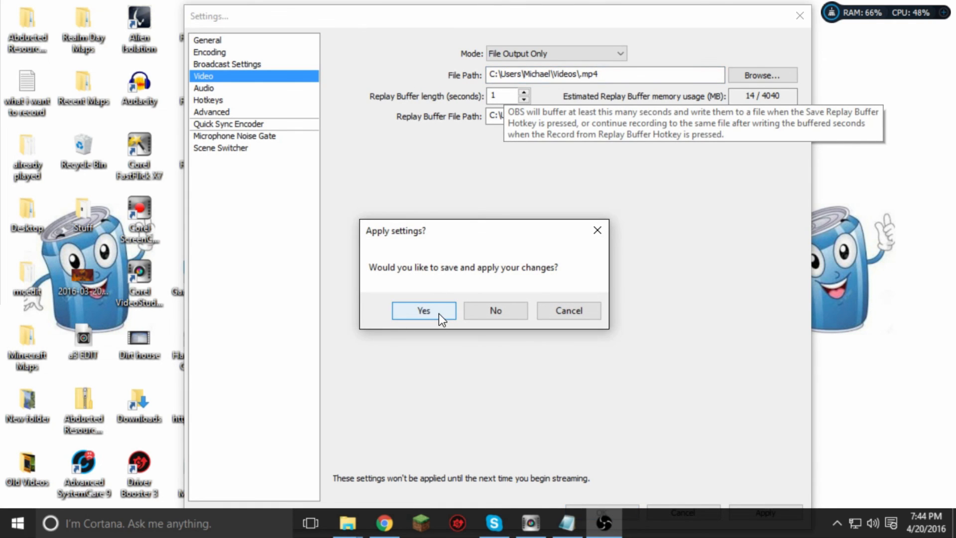
left_click(424, 310)
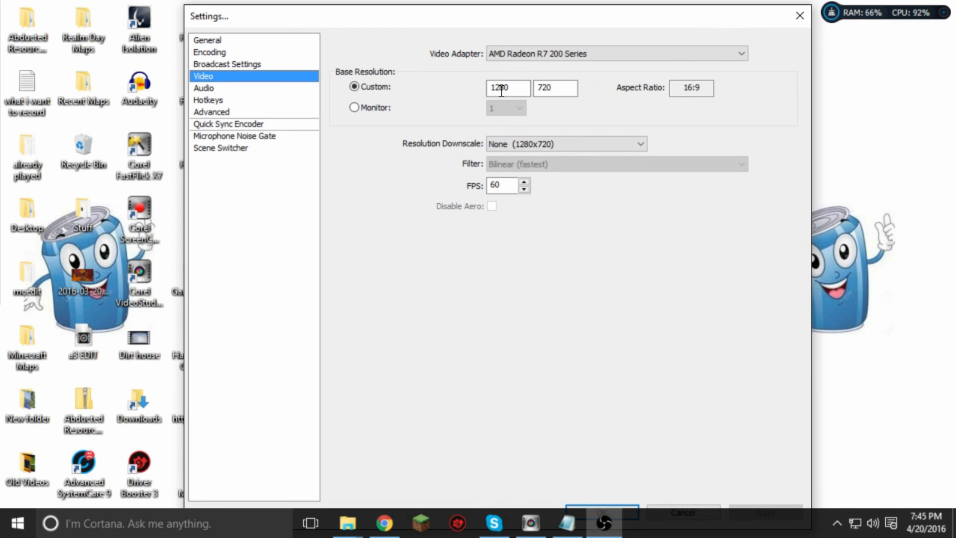
left_click_drag(504, 91, 523, 92)
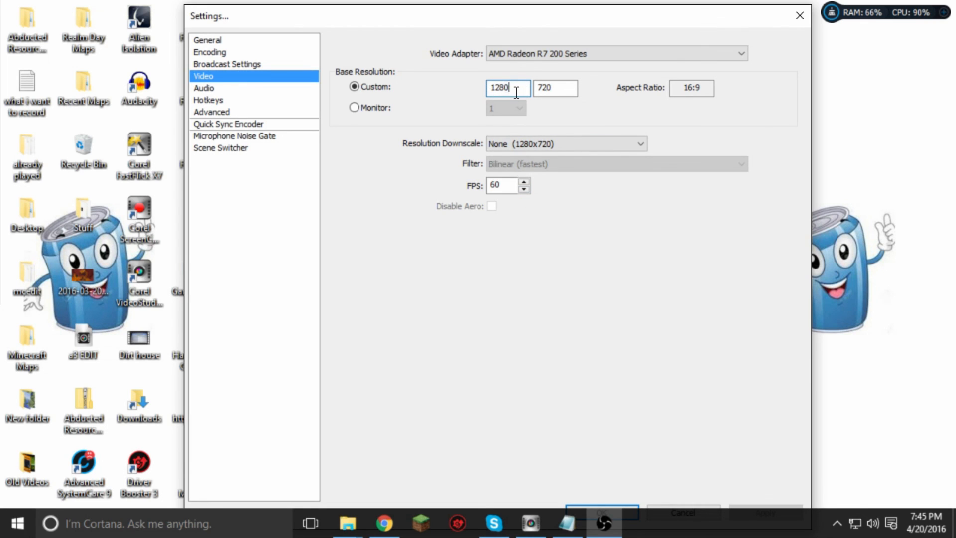
key("BackSpace")
key("BackSpace")
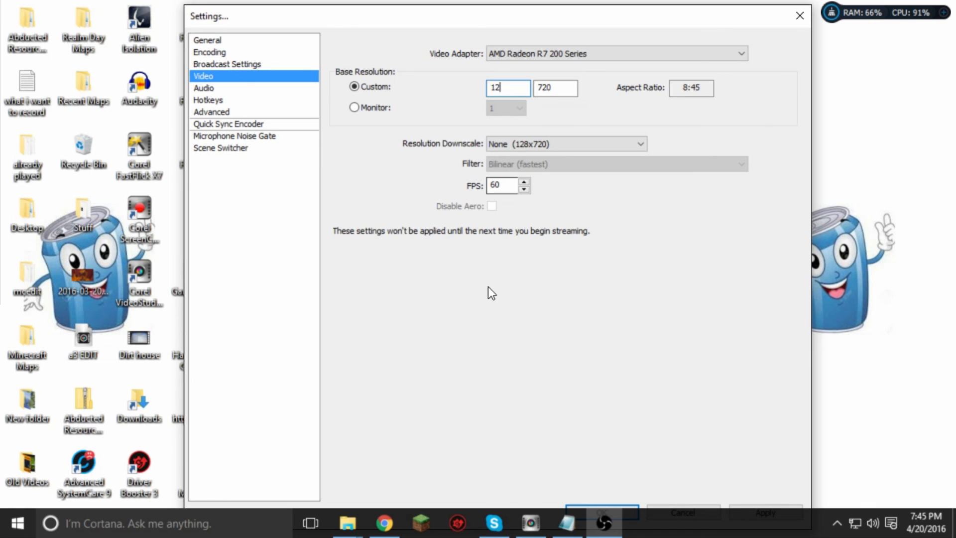
type("8")
mouse_move(597, 518)
left_click(598, 460)
left_click(800, 16)
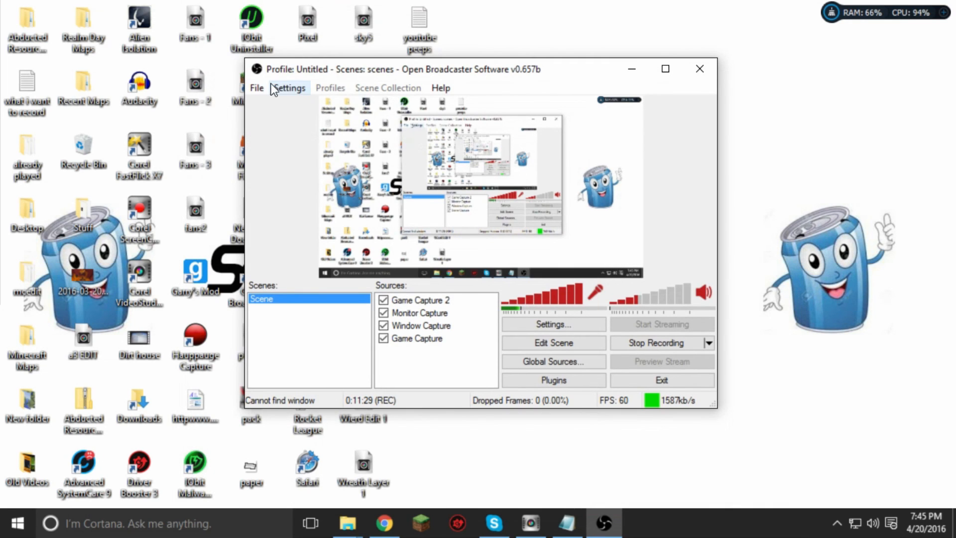
Step: Reopen the settings dialog and go to the video settings
left_click(290, 88)
left_click(305, 103)
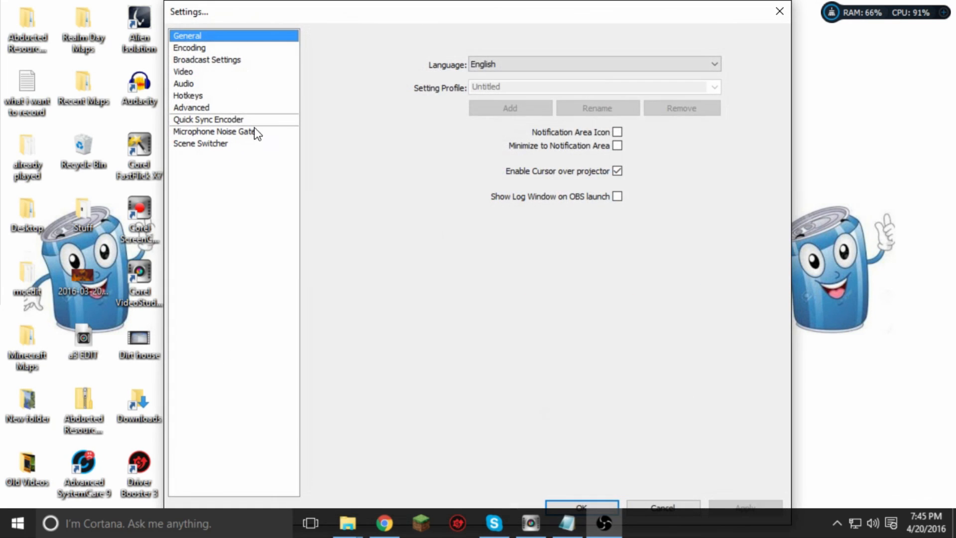
left_click(184, 73)
left_click(184, 82)
left_click(184, 71)
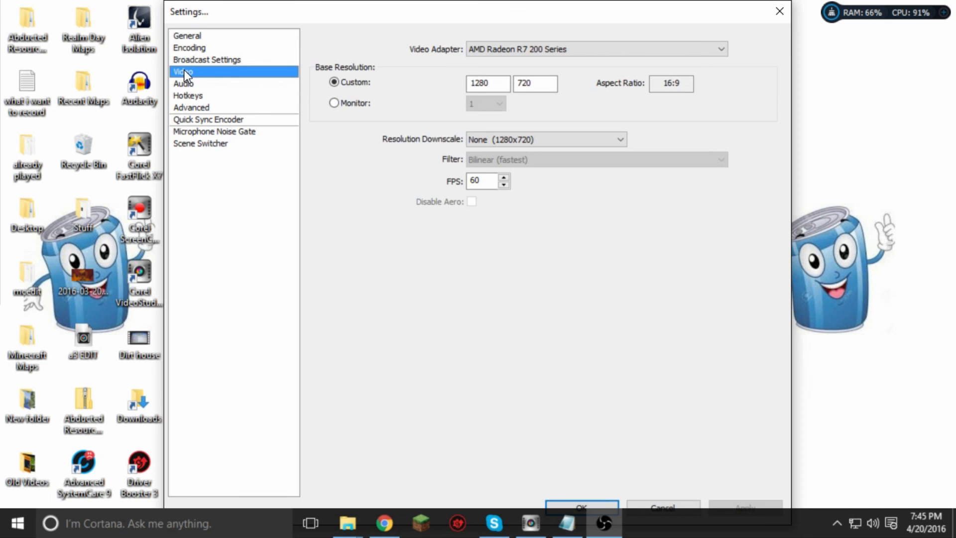
Step: Set the custom base resolution in the video settings to 1920 by 1080
left_click(499, 87)
key("BackSpace")
key("BackSpace")
key("BackSpace")
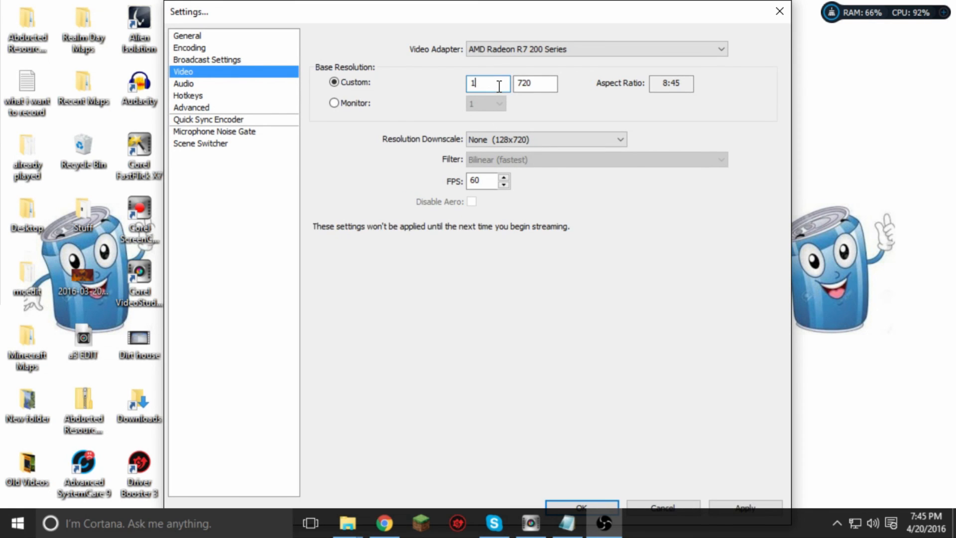
type("920")
left_click(529, 86)
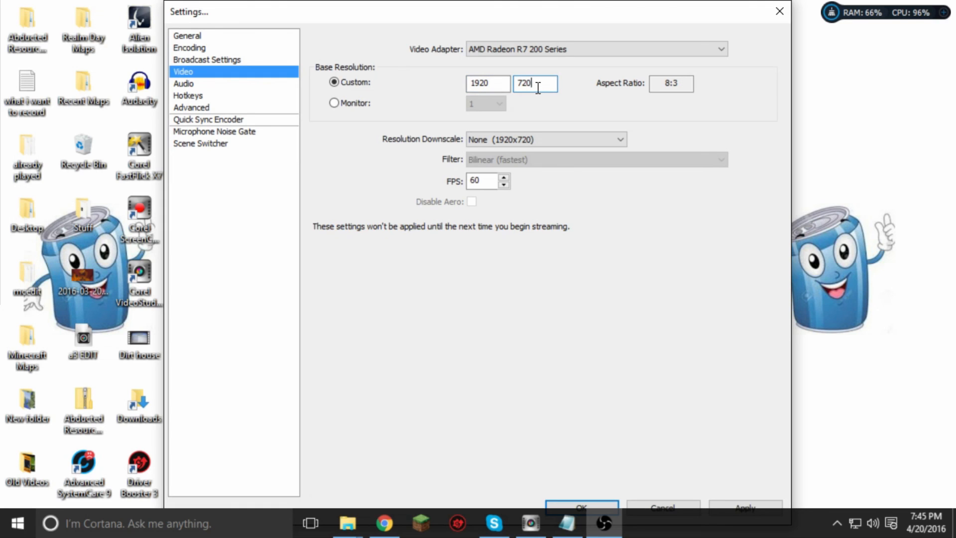
key("BackSpace")
key("BackSpace")
key("BackSpace")
type("1080")
Step: Look through the resolution downscale options and close the list without changing the selection
left_click(490, 140)
left_click(491, 139)
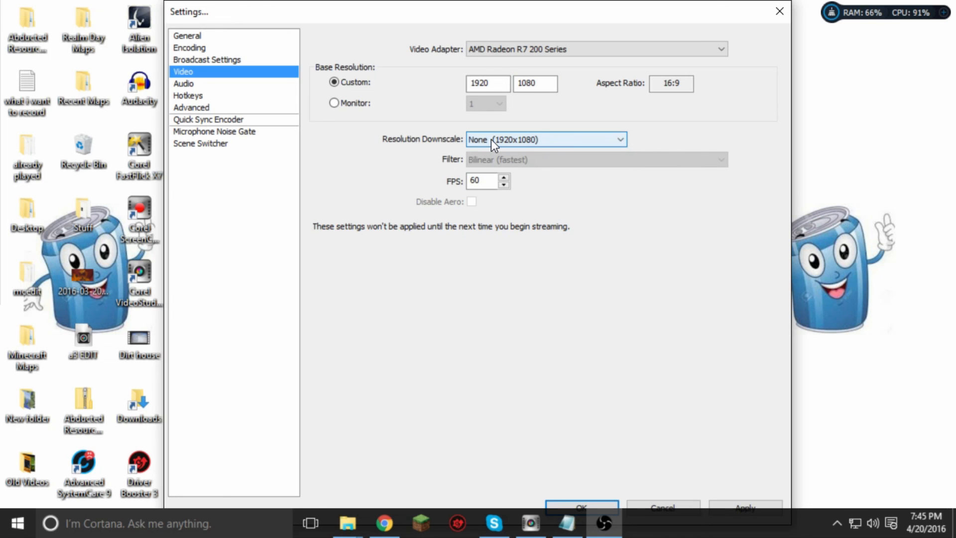
left_click(491, 139)
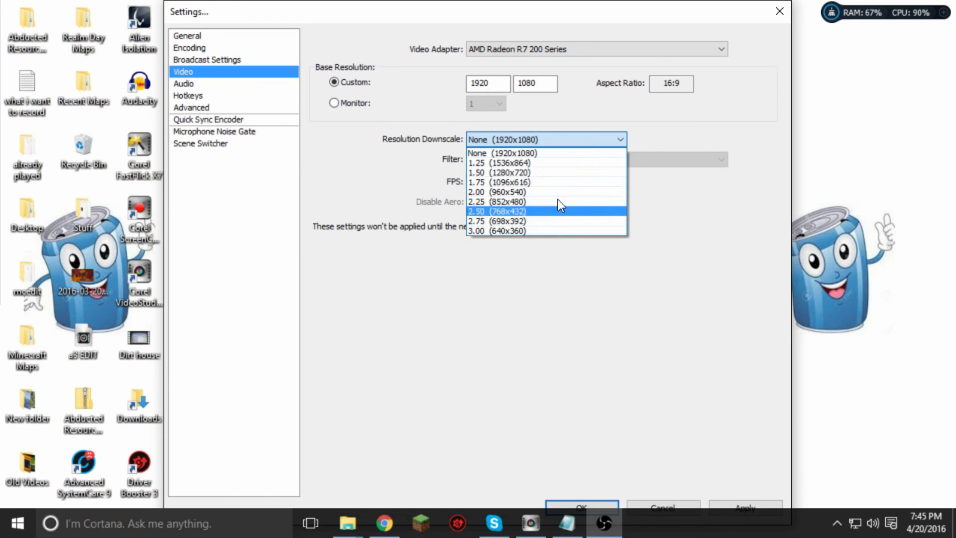
left_click(716, 306)
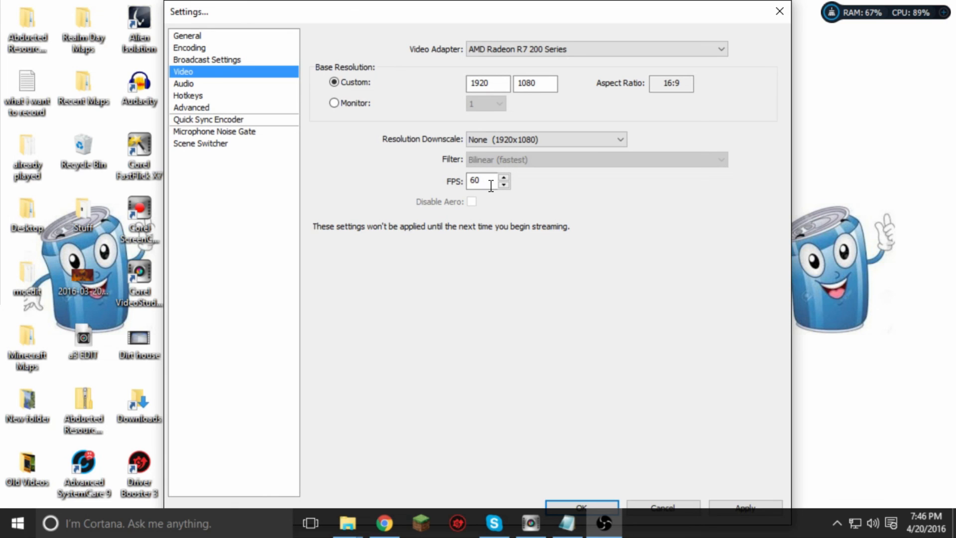
Step: Save the changed video settings, go to the audio settings and shift the settings dialog slightly
left_click(183, 83)
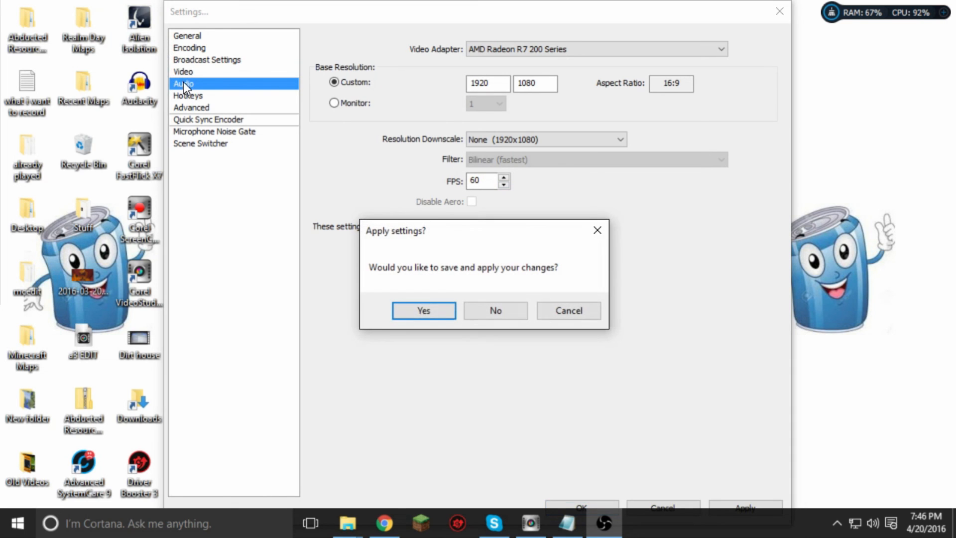
left_click(440, 309)
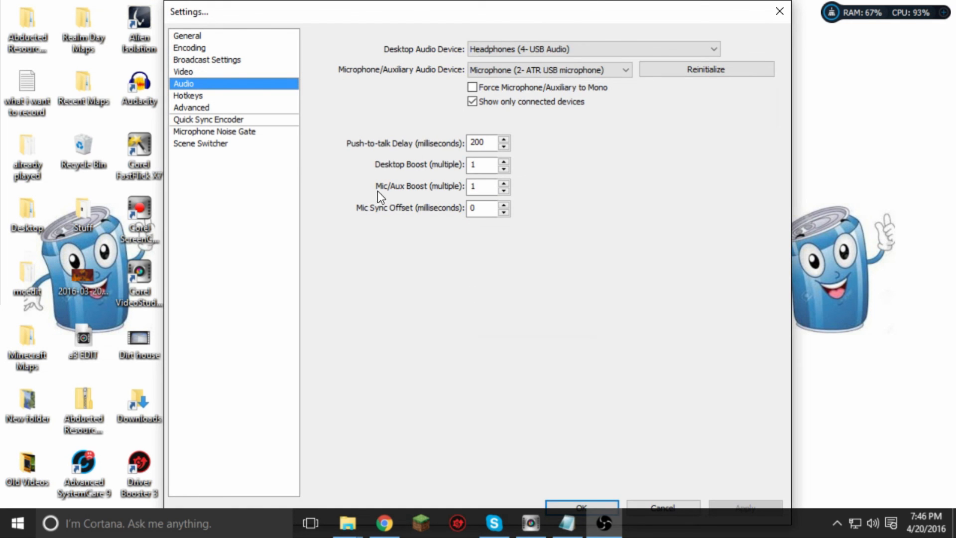
left_click_drag(527, 6, 506, 2)
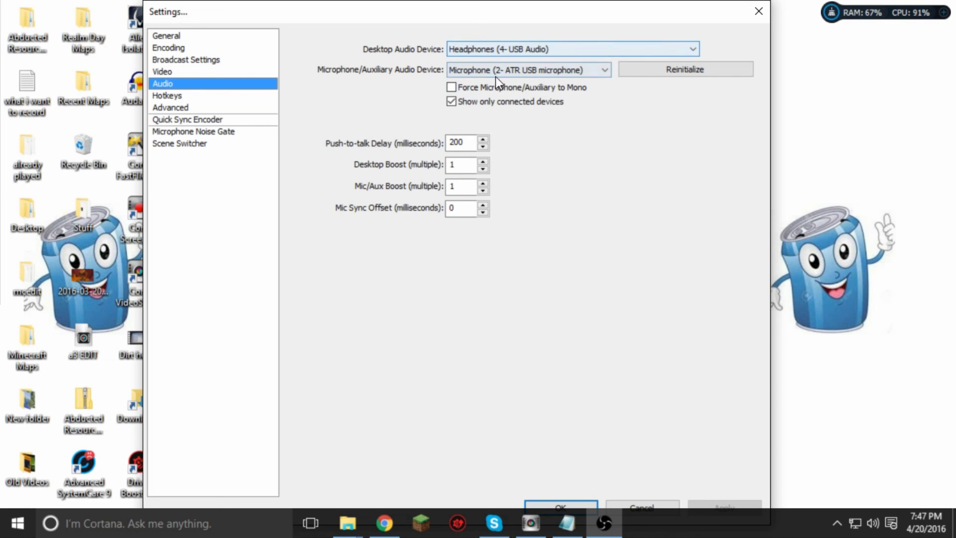
Step: Select Headphones (4- USB Audio) as the desktop audio device and Microphone (2- ATR USB microphone) as the microphone/auxiliary device
left_click(465, 45)
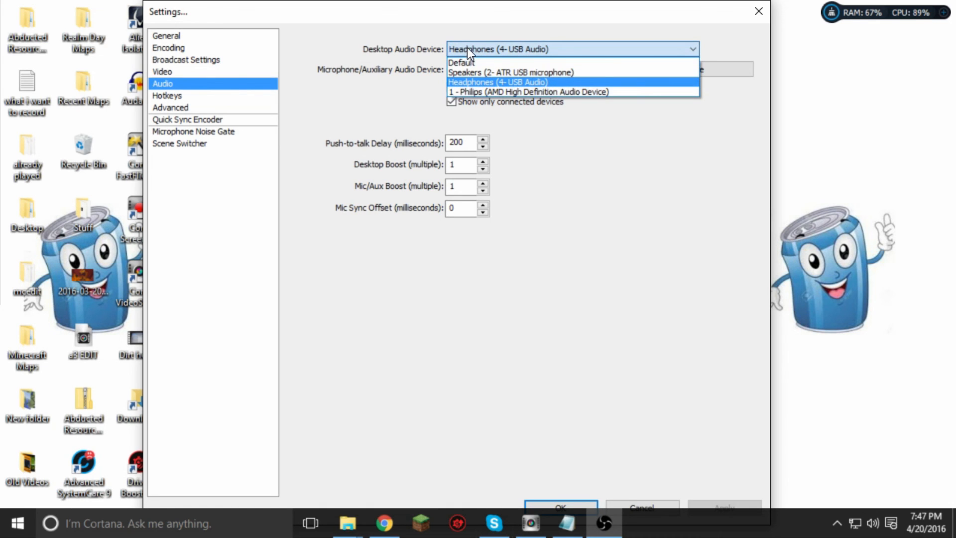
left_click(507, 82)
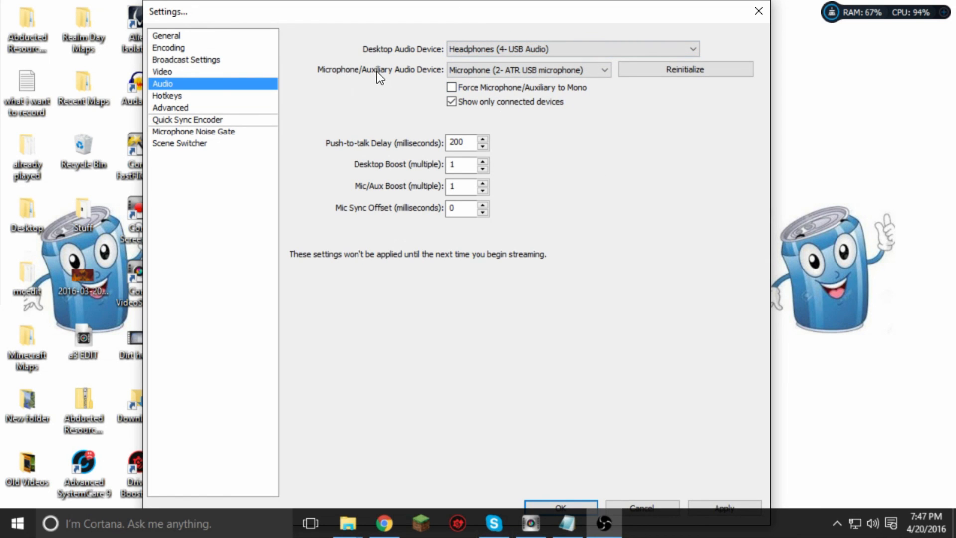
left_click(502, 70)
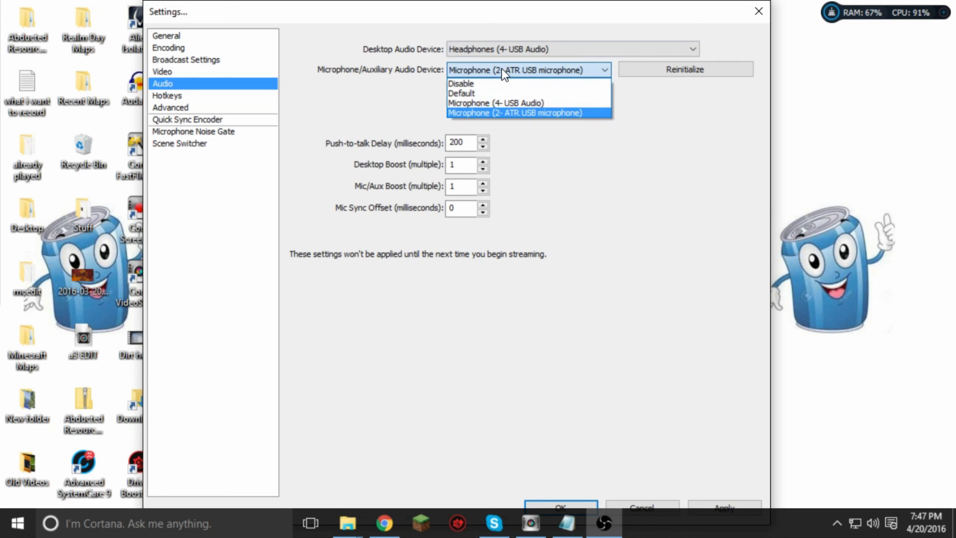
left_click(518, 113)
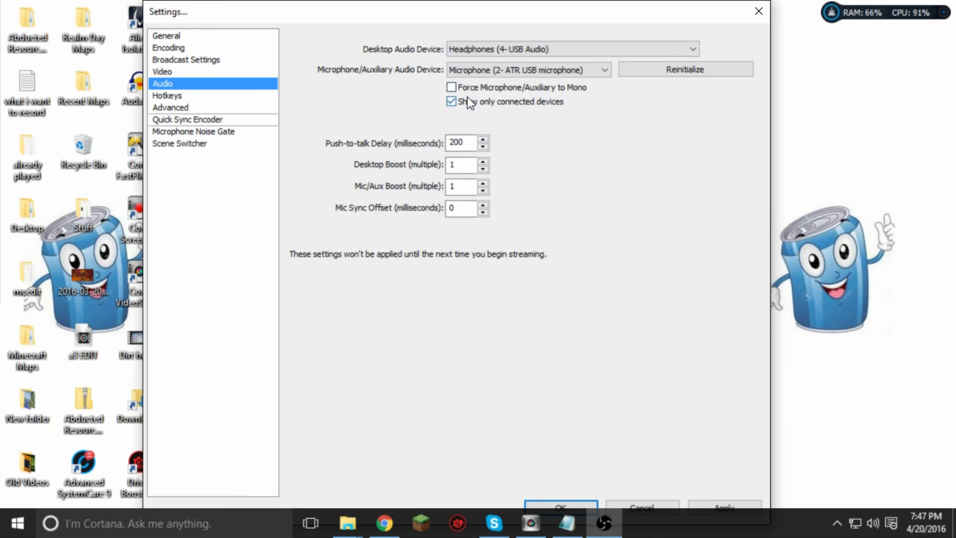
Step: Save the changed audio settings and go by way of the hotkey settings to the advanced settings
left_click(178, 95)
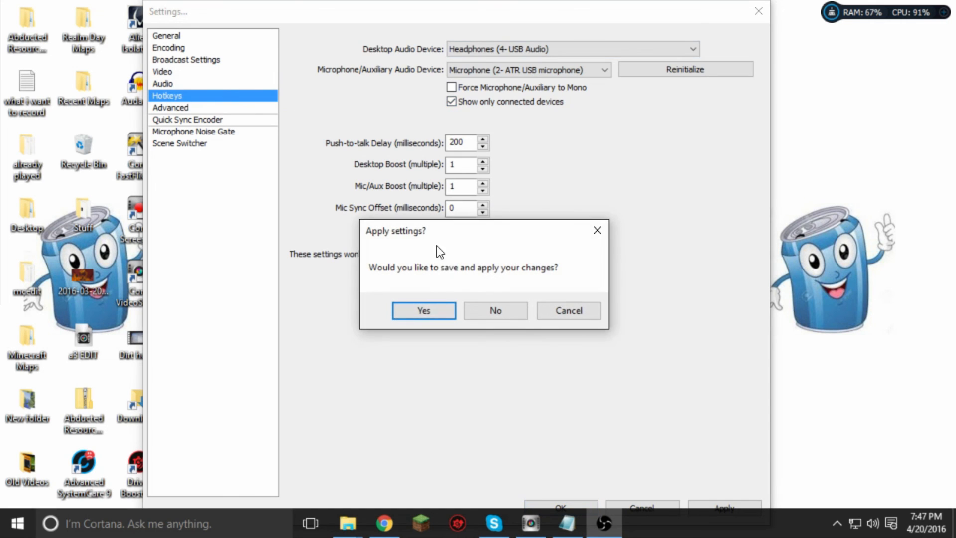
left_click(436, 308)
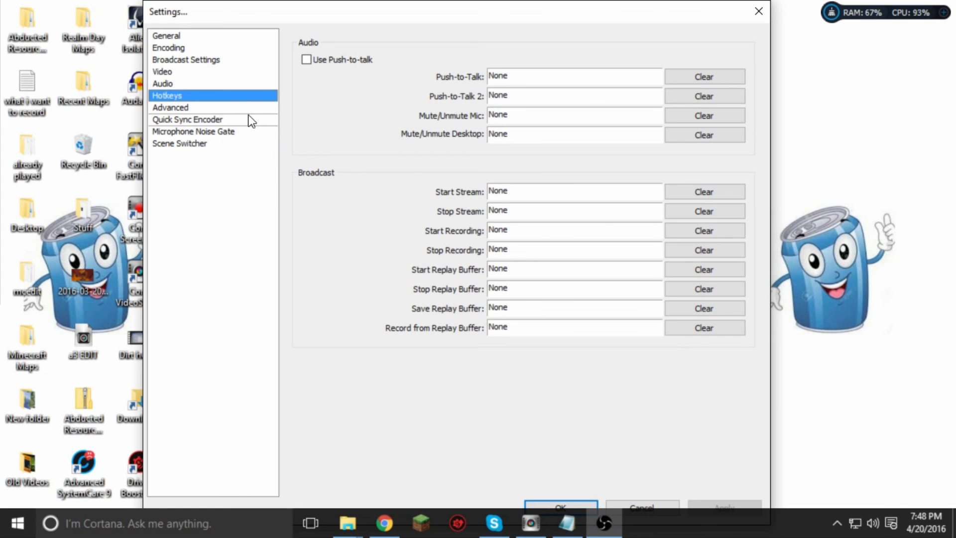
left_click(166, 108)
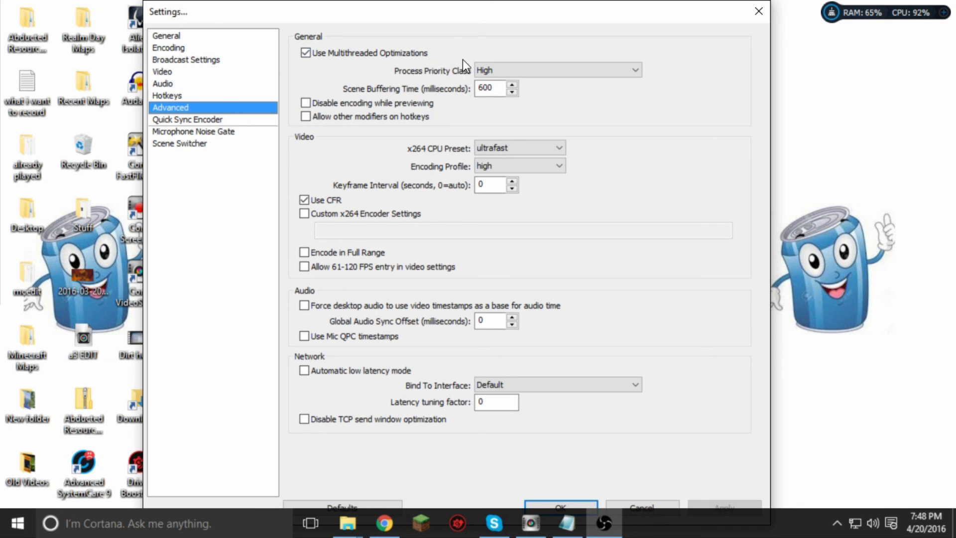
Step: Look through the process priority class options in the advanced settings without changing the selection
left_click(499, 70)
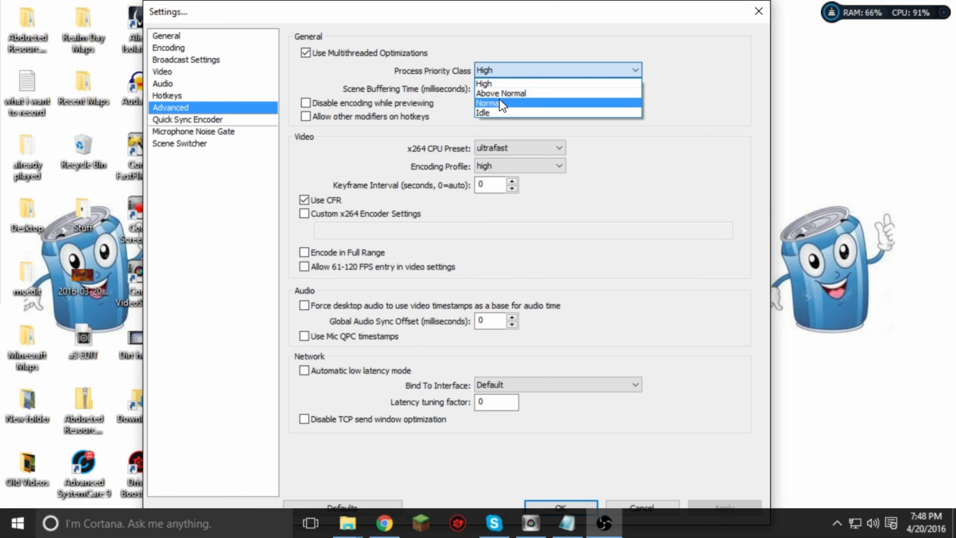
left_click(503, 66)
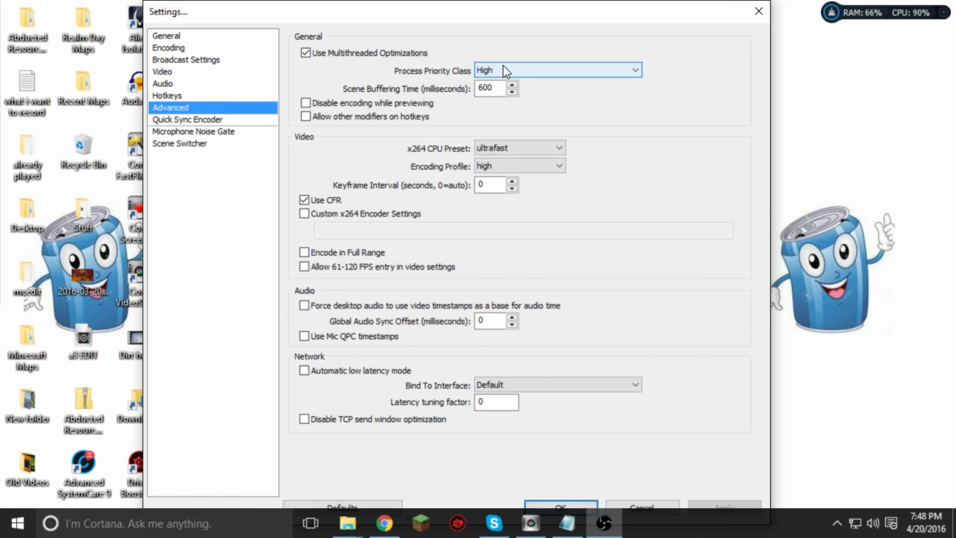
left_click(500, 67)
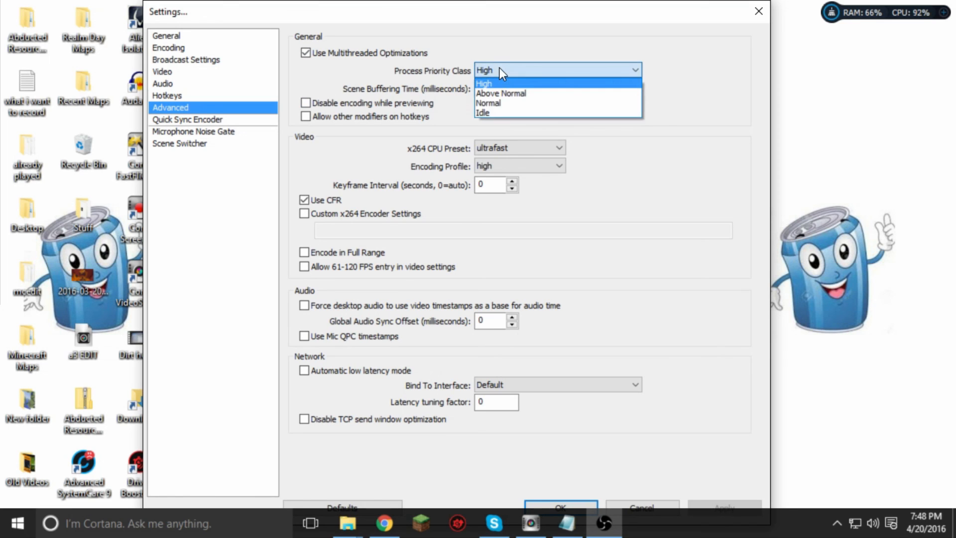
left_click(500, 68)
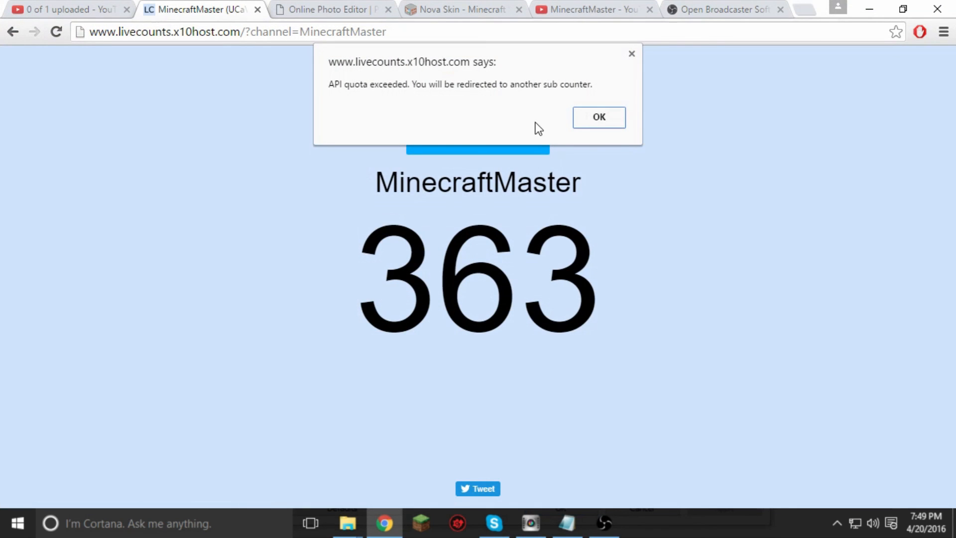
Step: Dismiss the browser's alert, return to the Open Broadcaster Software settings dialog and minimize the browser window
left_click(591, 117)
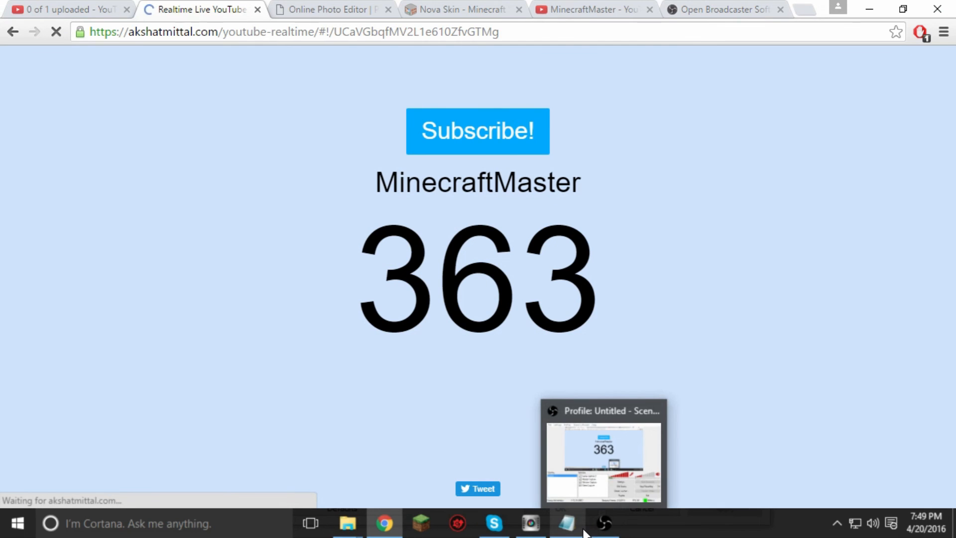
mouse_move(567, 522)
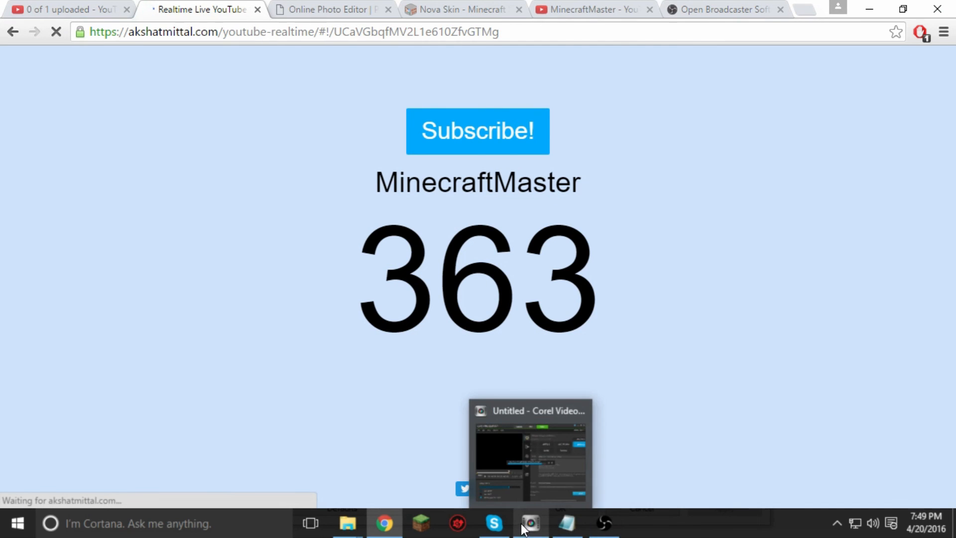
mouse_move(603, 527)
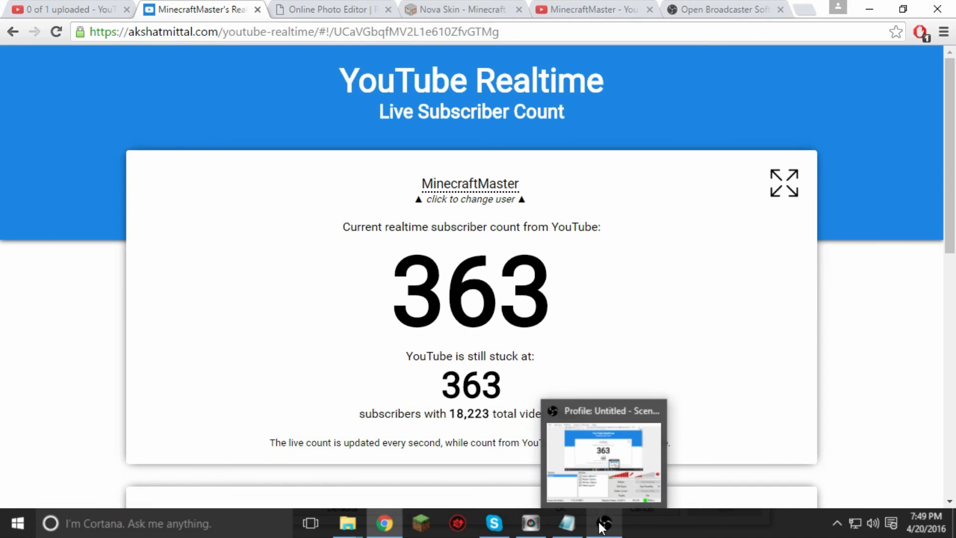
left_click(575, 471)
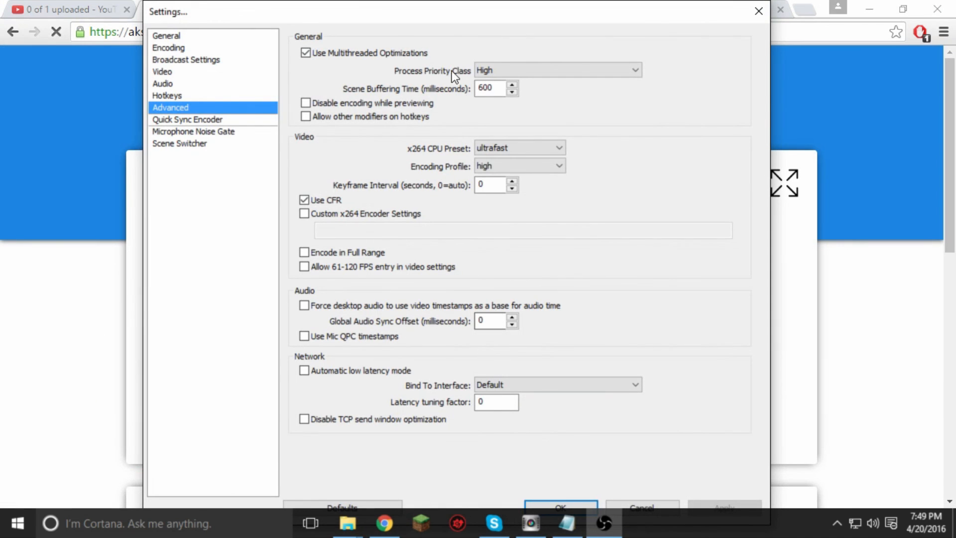
left_click(871, 8)
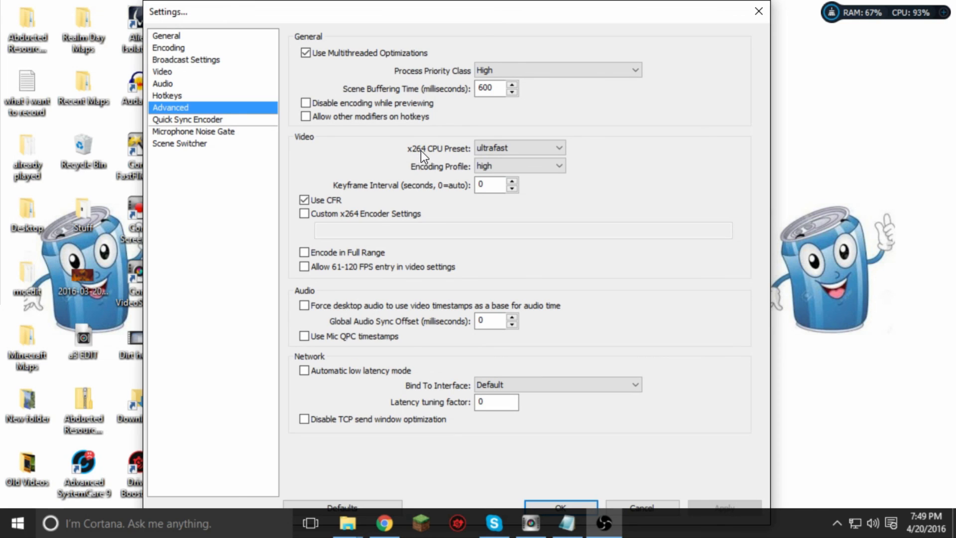
Step: Select ultrafast as the x264 CPU preset and accept the preset change
left_click(490, 150)
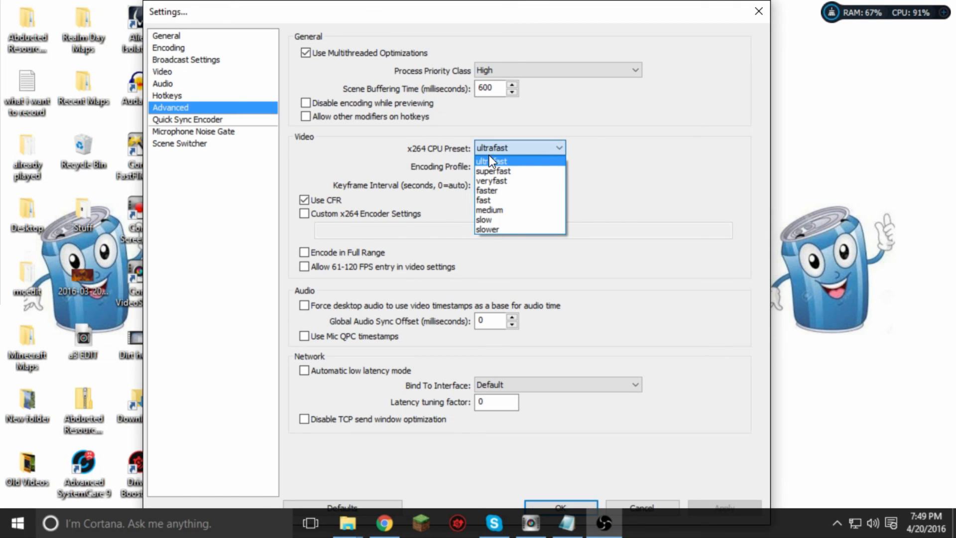
left_click(488, 158)
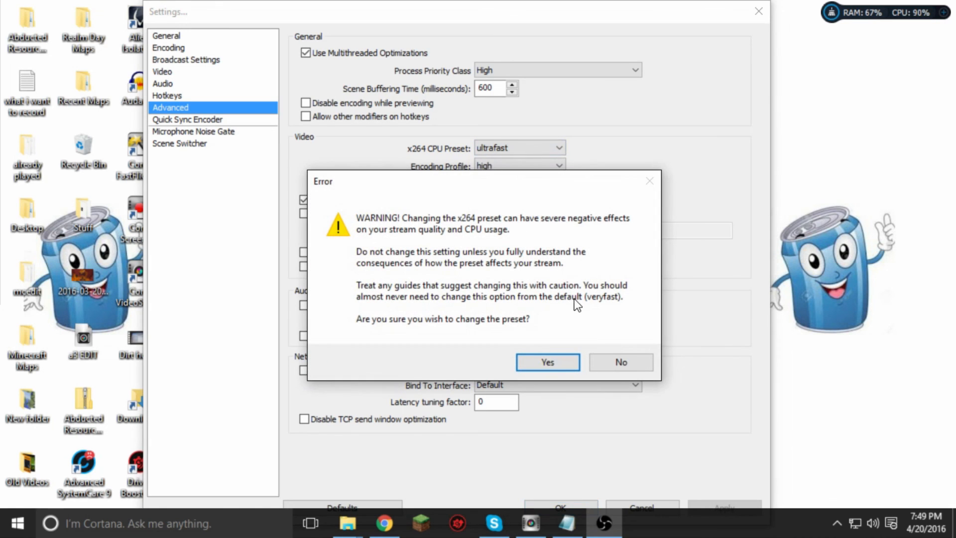
left_click(568, 364)
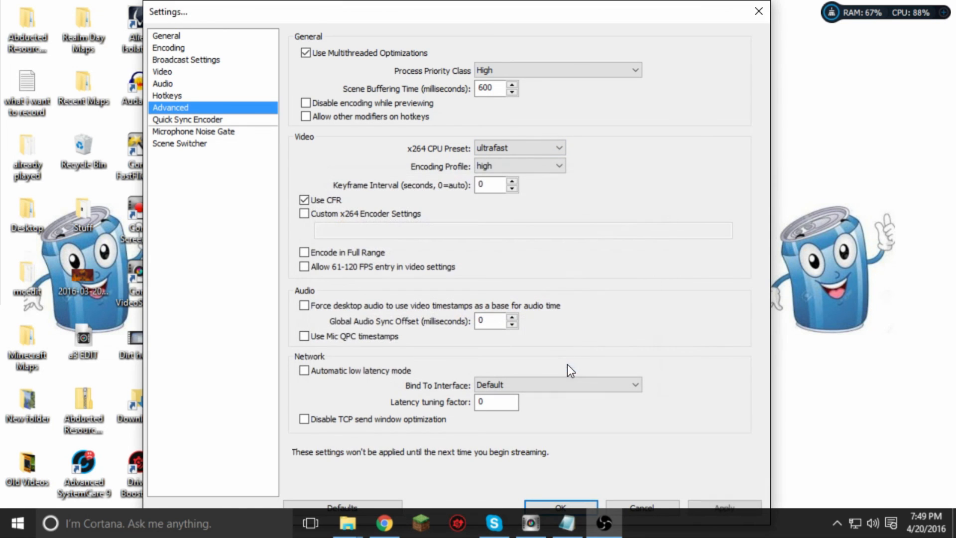
Step: Examine the available x264 CPU preset speeds, from ultrafast to slower, without choosing a different one
left_click(521, 146)
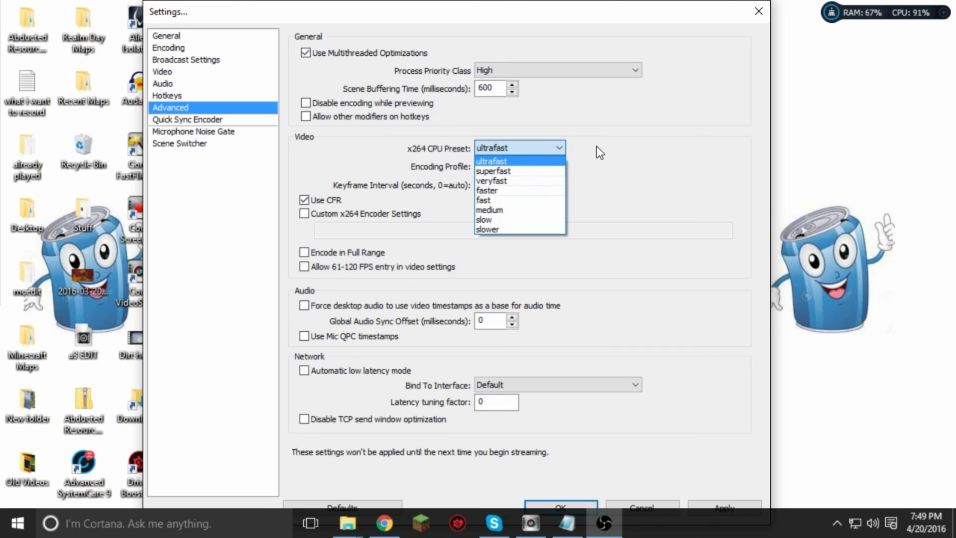
left_click(607, 153)
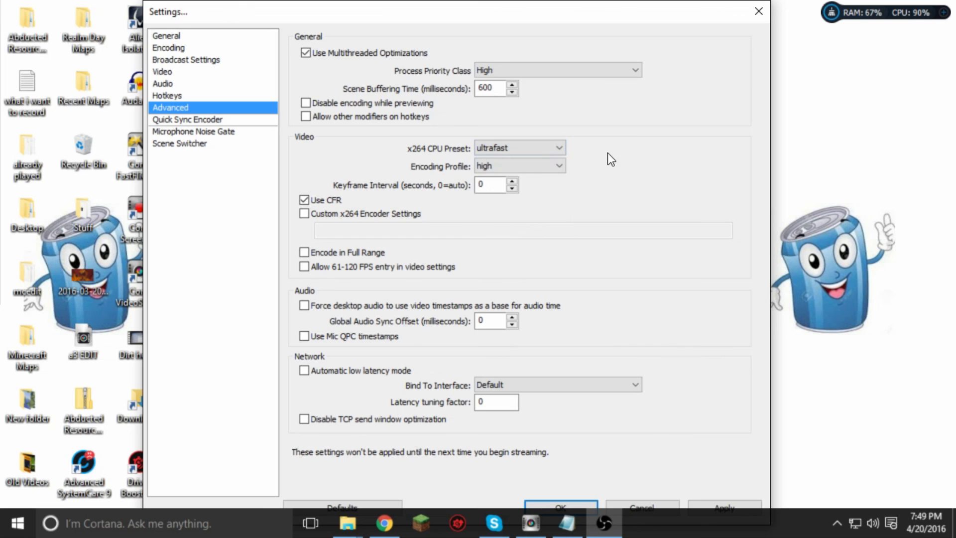
left_click(548, 145)
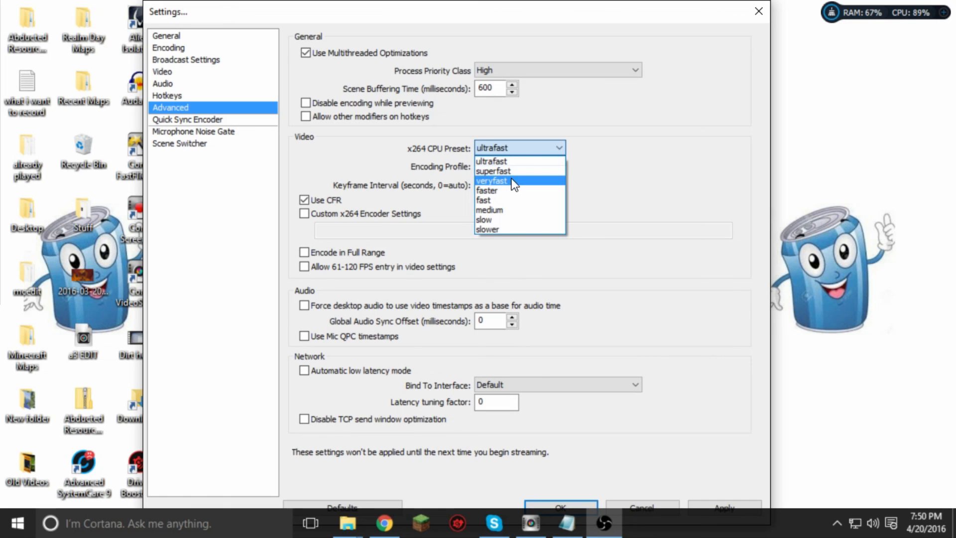
left_click(502, 145)
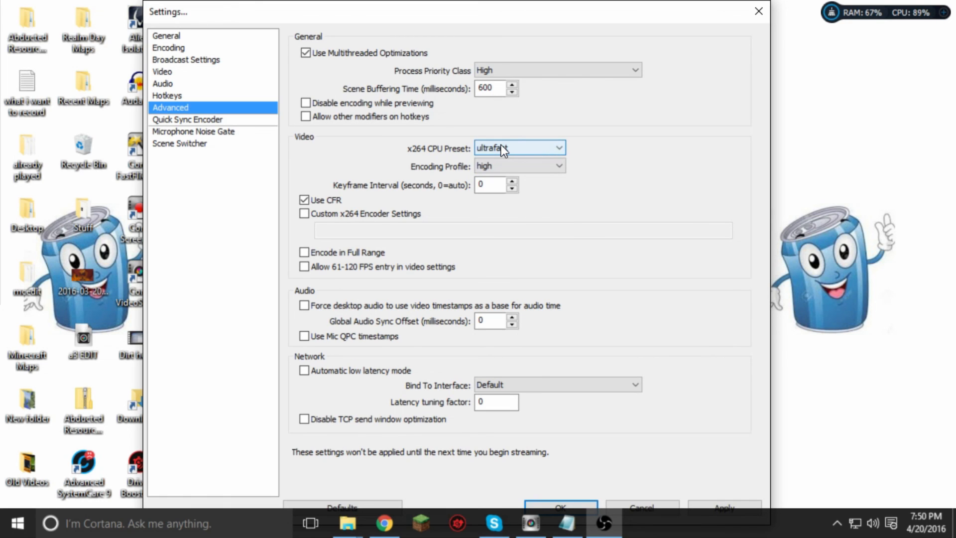
left_click(501, 145)
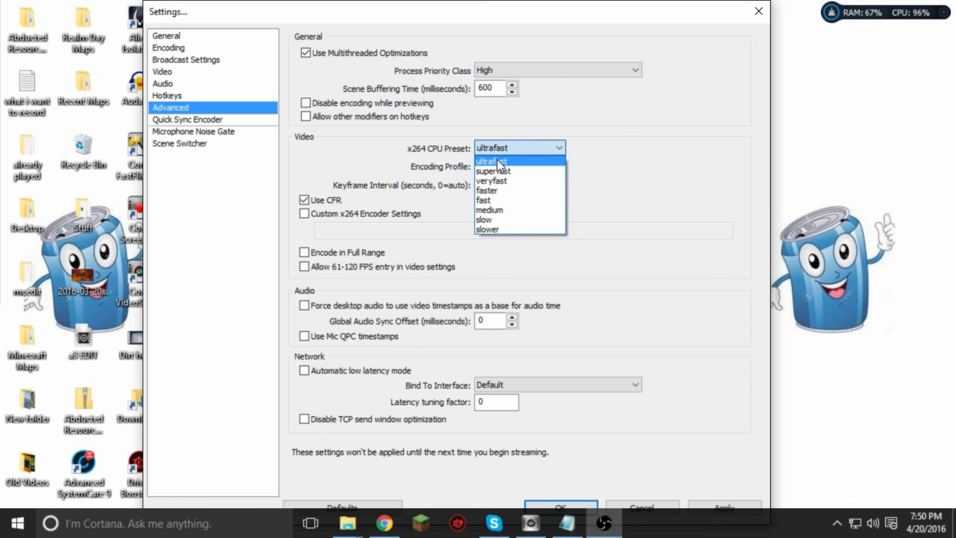
left_click(501, 145)
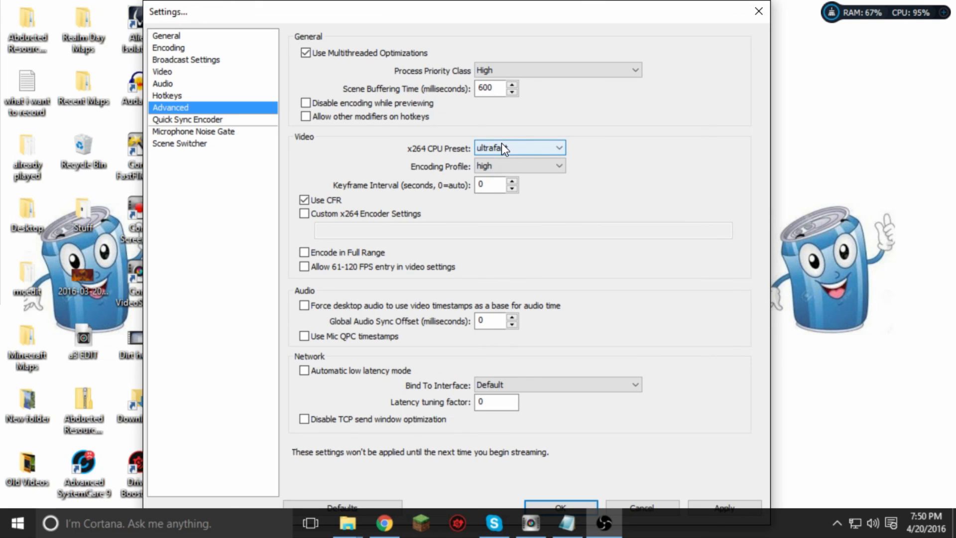
left_click(501, 143)
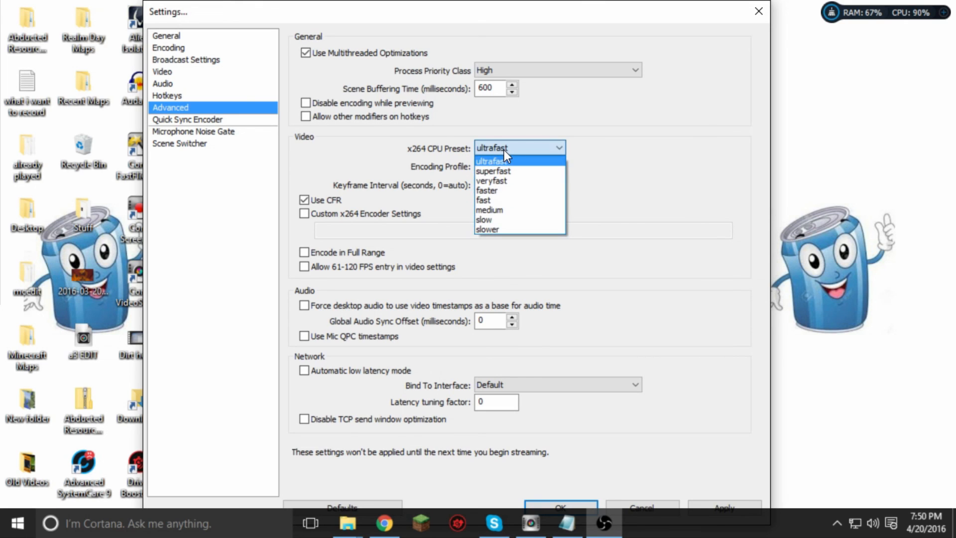
left_click(504, 148)
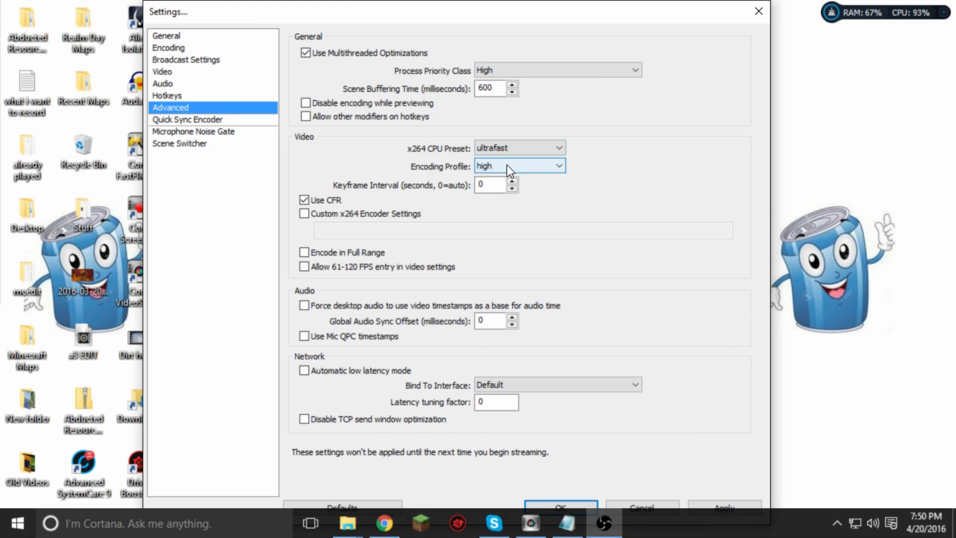
Step: Look through the encoding profile options and keep high selected
left_click(507, 165)
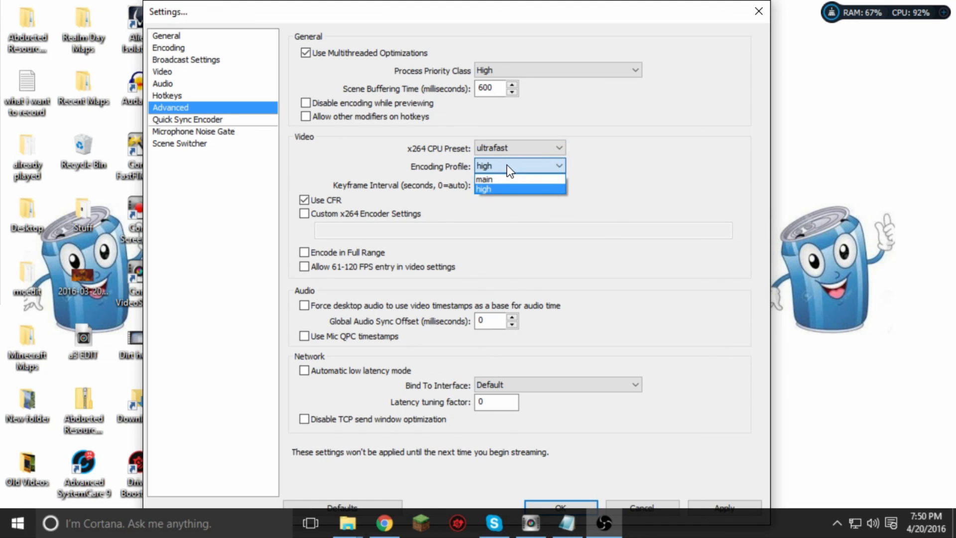
left_click(500, 164)
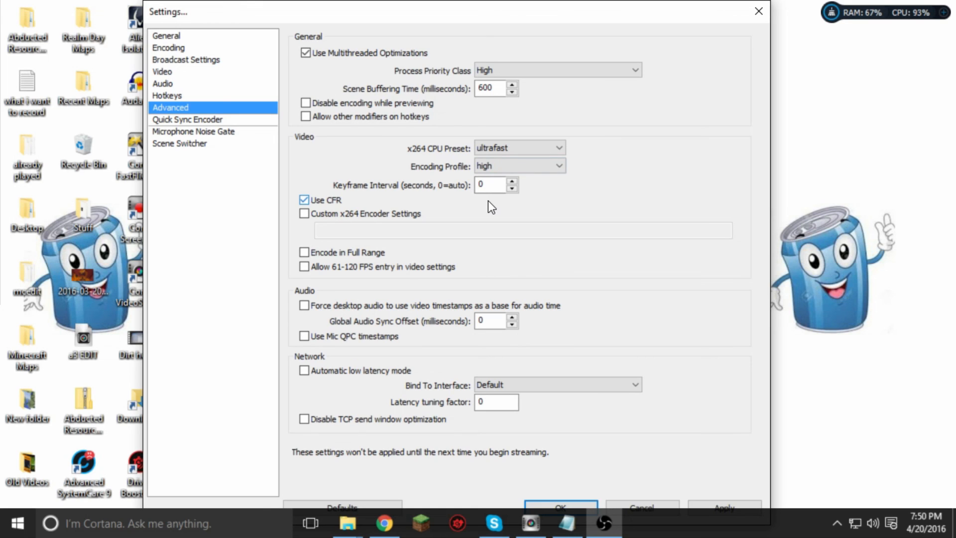
Step: Try switching the custom x264 encoder settings on, leave the option disabled and accept the advanced settings
left_click(304, 214)
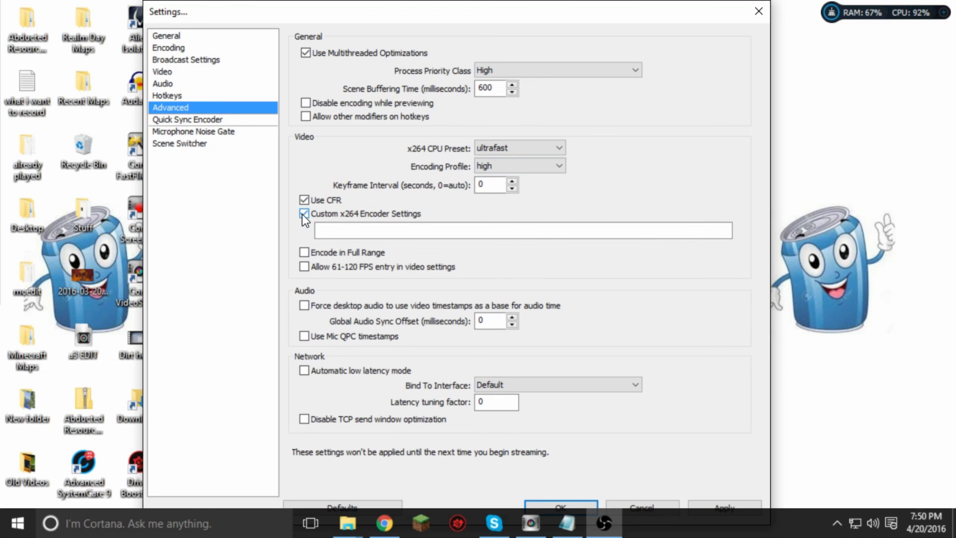
left_click(303, 215)
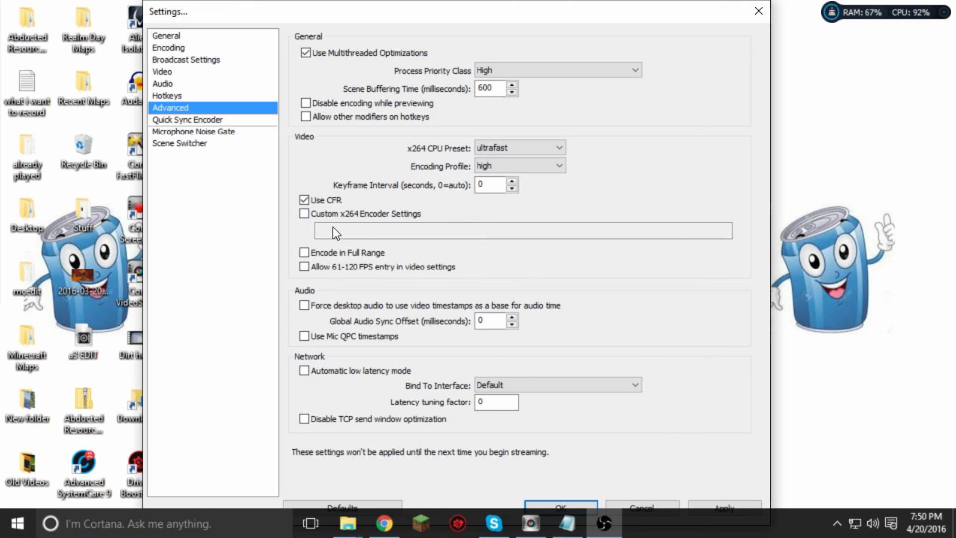
left_click(305, 214)
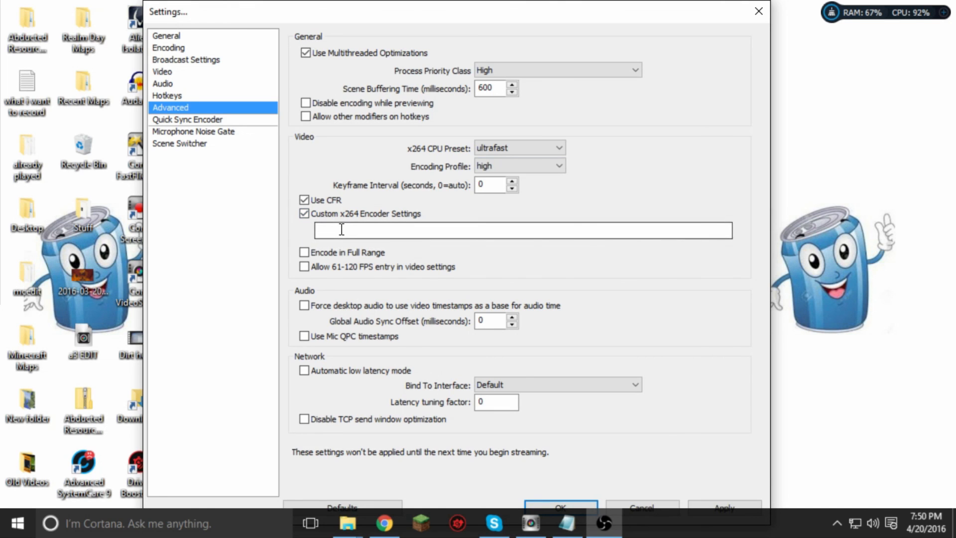
left_click(305, 214)
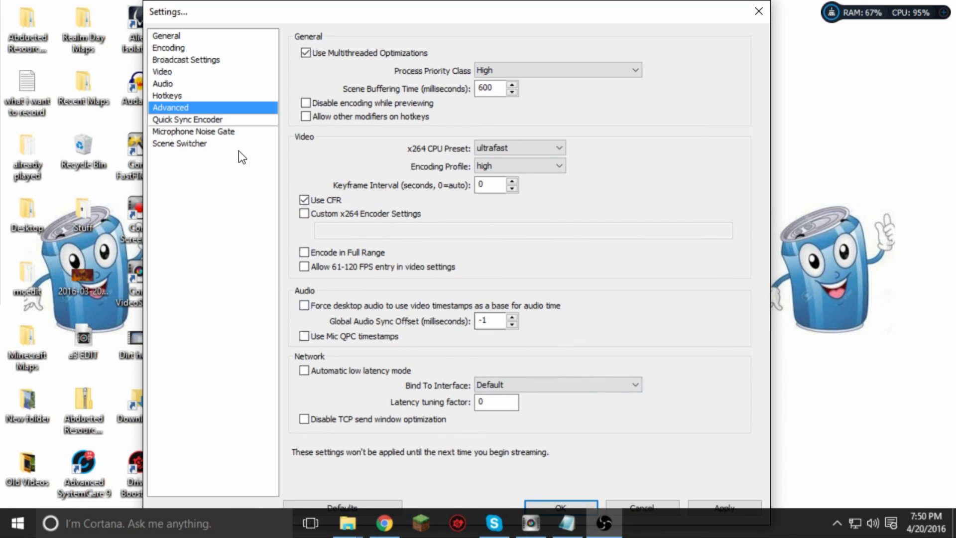
left_click(583, 503)
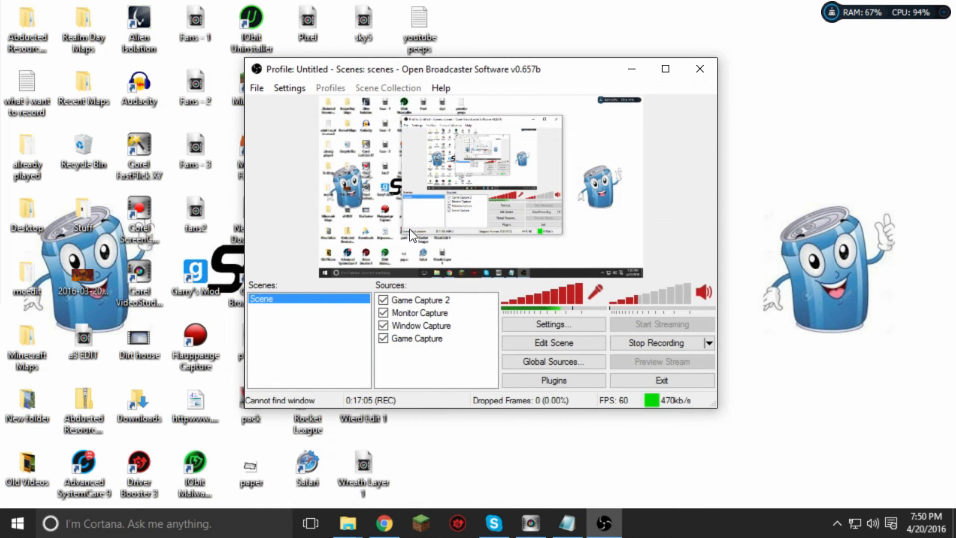
Step: Reopen the settings and examine the Quick Sync Encoder, Microphone Noise Gate, Scene Switcher and General pages
left_click(290, 91)
left_click(312, 112)
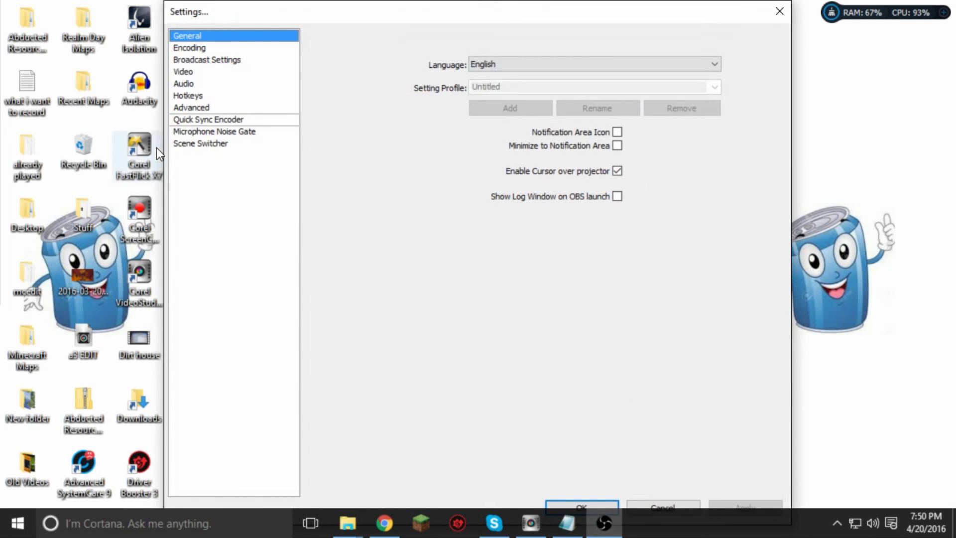
left_click(204, 120)
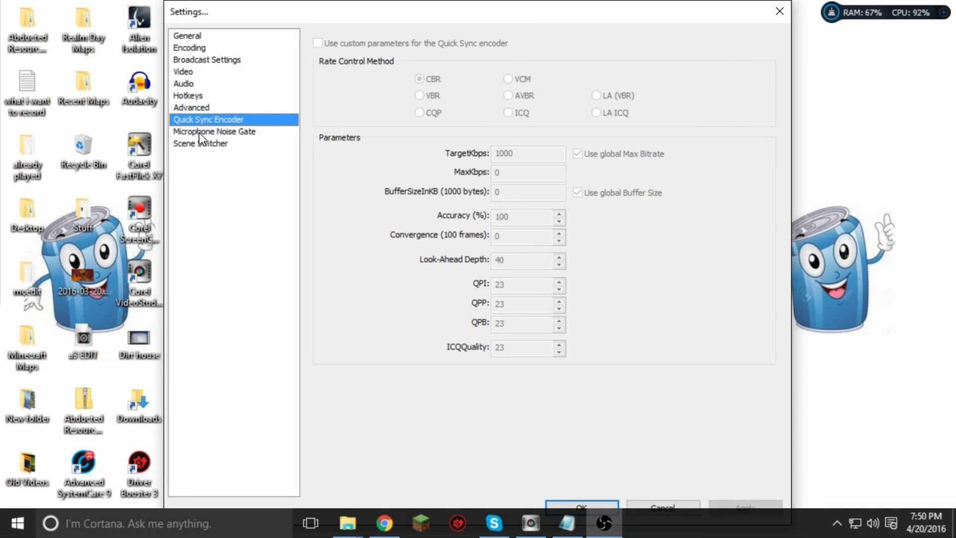
left_click(200, 132)
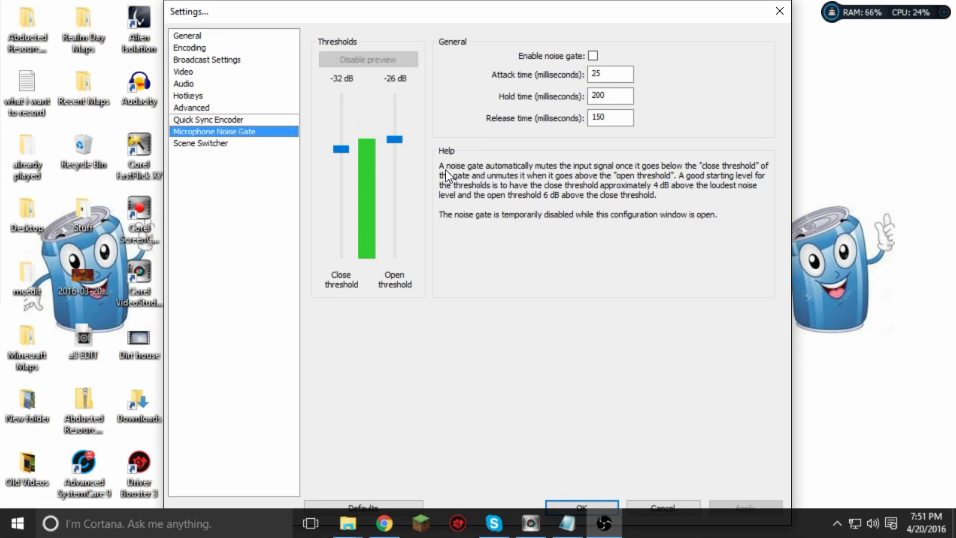
left_click(220, 143)
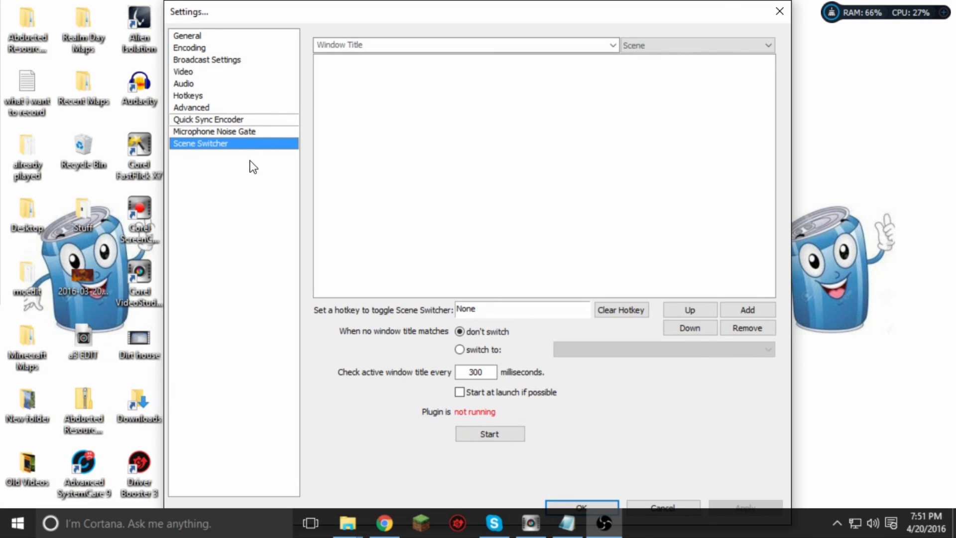
left_click(198, 39)
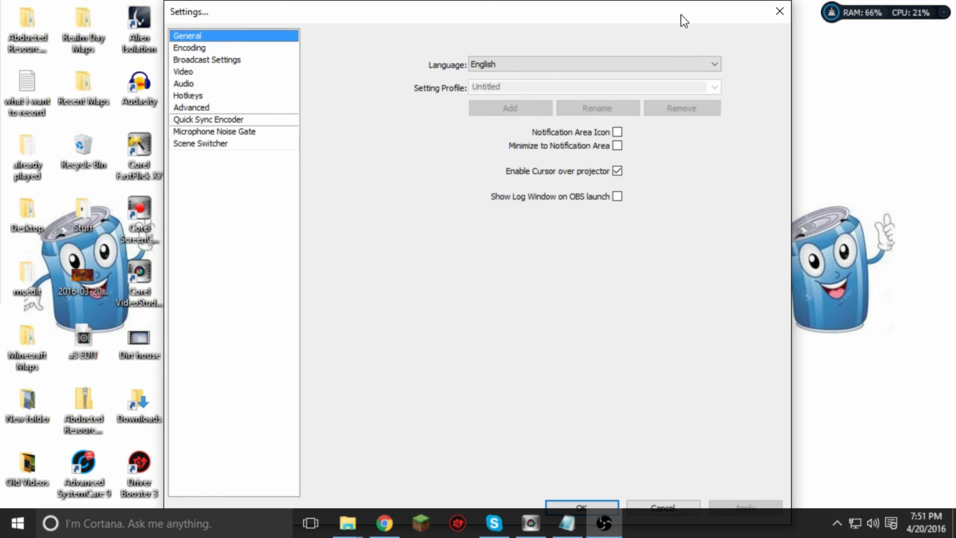
Step: Close the settings dialog and move the main window slightly lower on the desktop
left_click(779, 12)
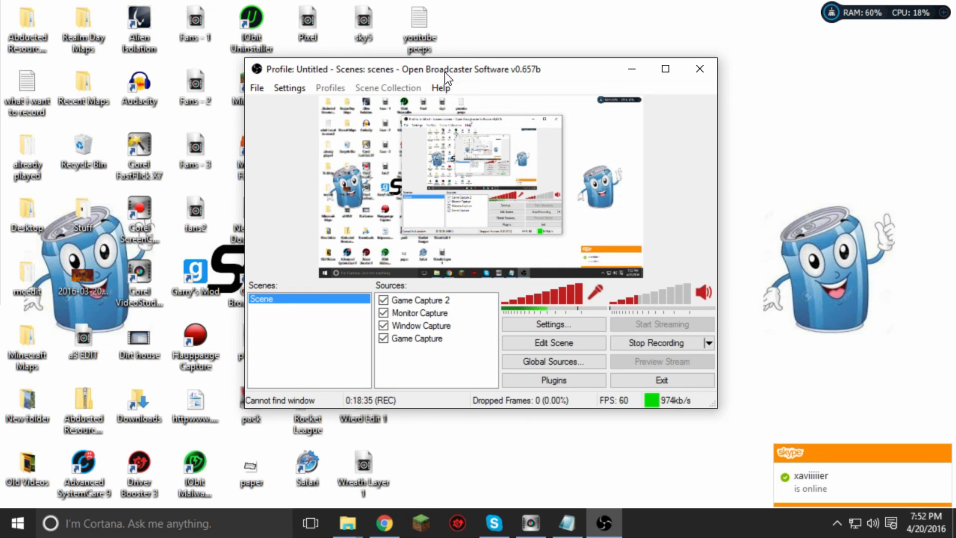
left_click_drag(444, 73, 440, 112)
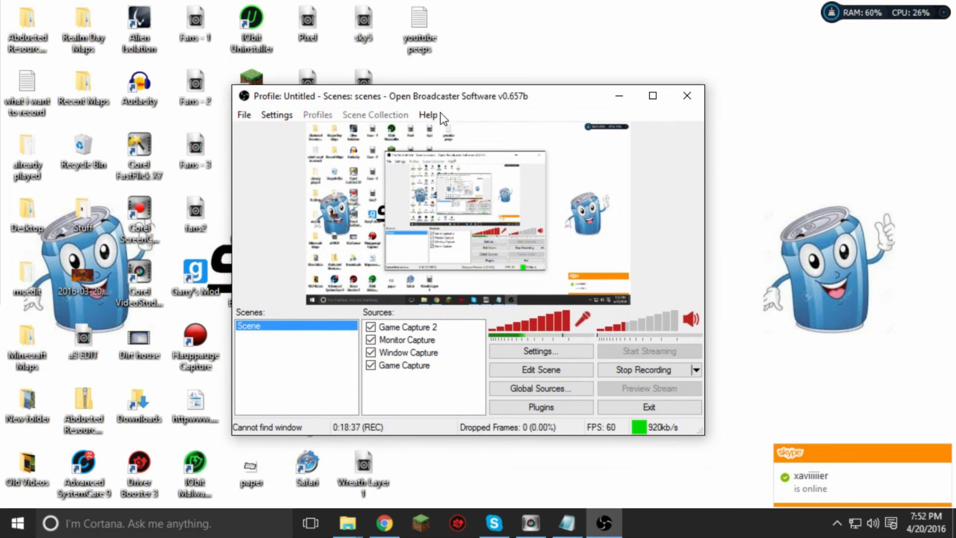